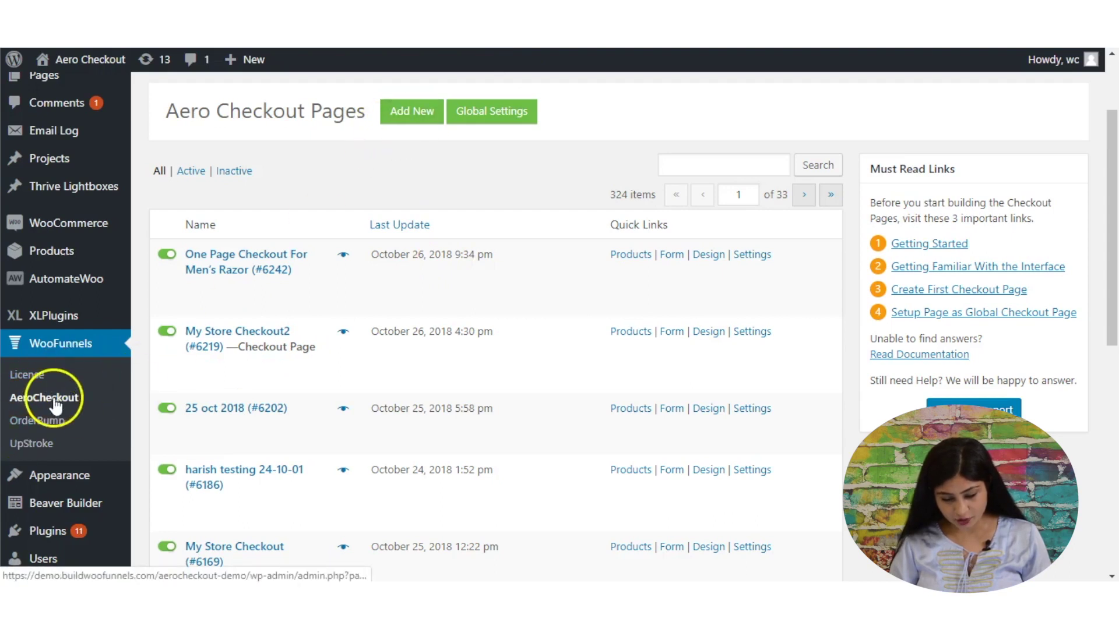
- Create a new checkout page titled "One Page Checkout For Men's Razor"
click(415, 115)
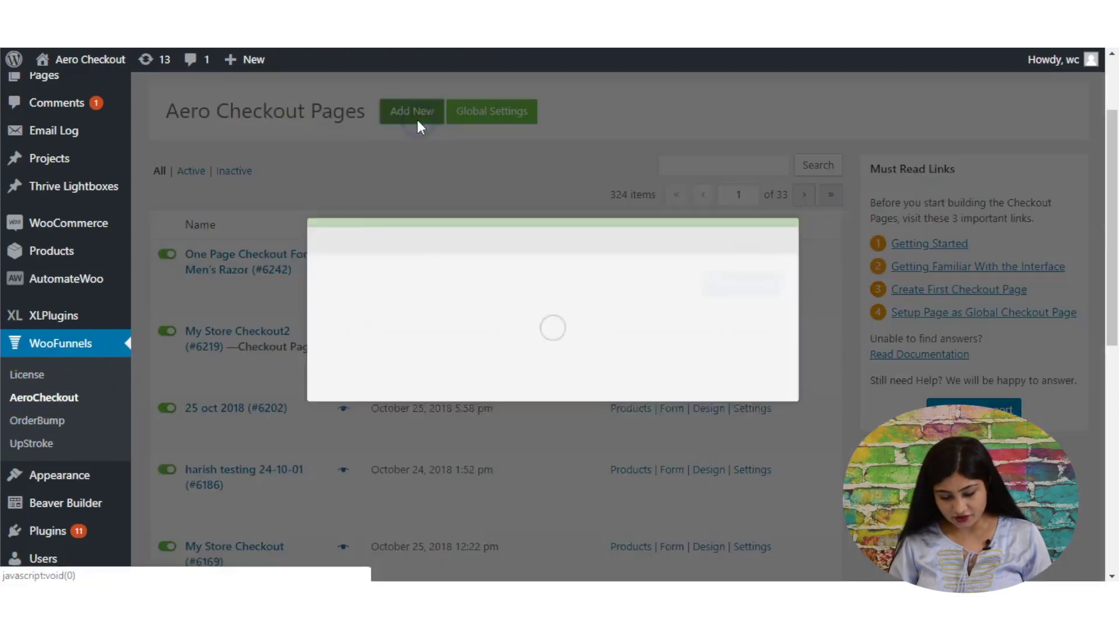
click(391, 322)
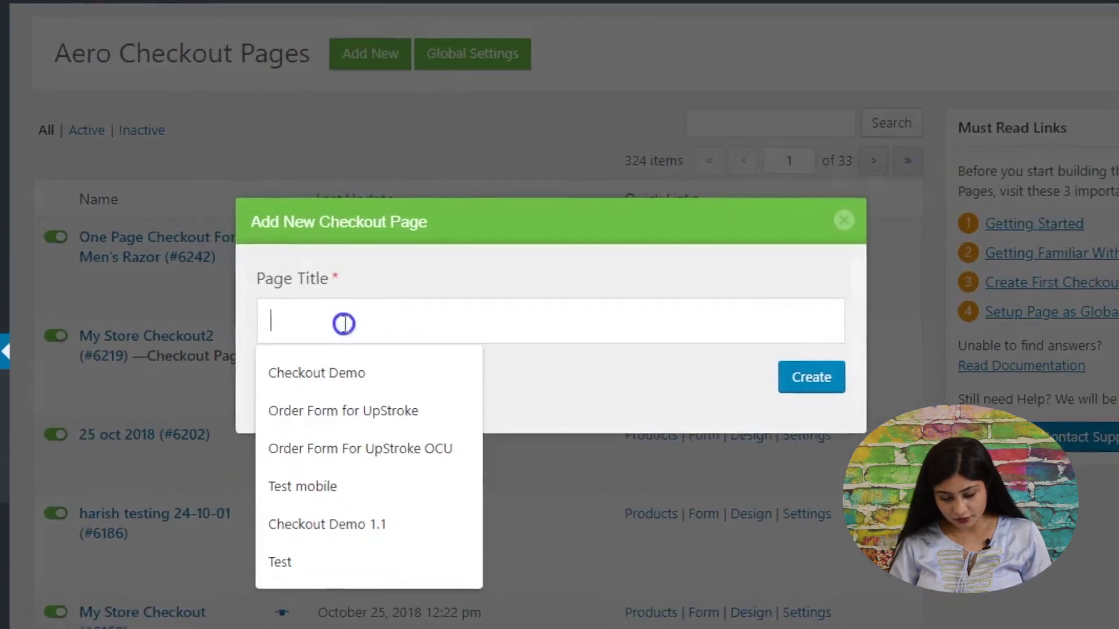
text(One Page)
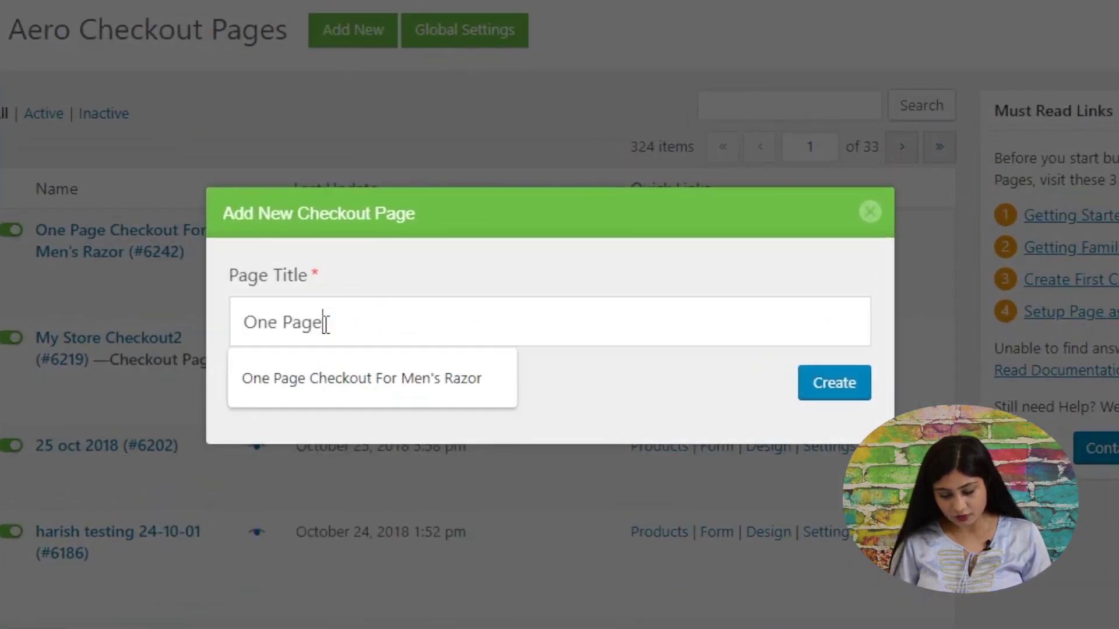
key(Down)
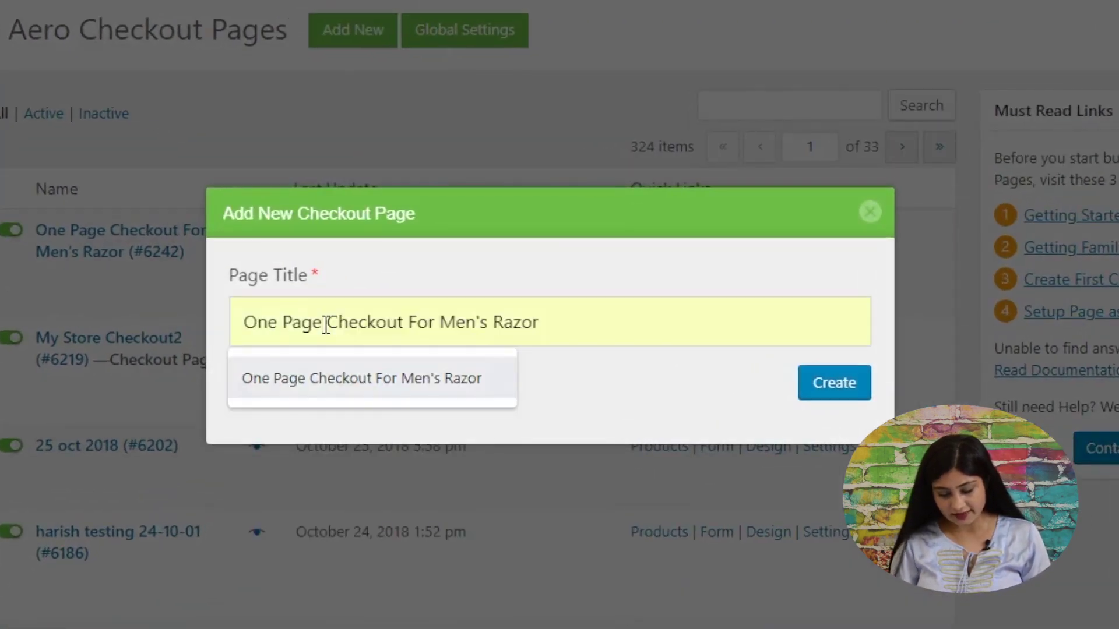
click(369, 285)
click(367, 330)
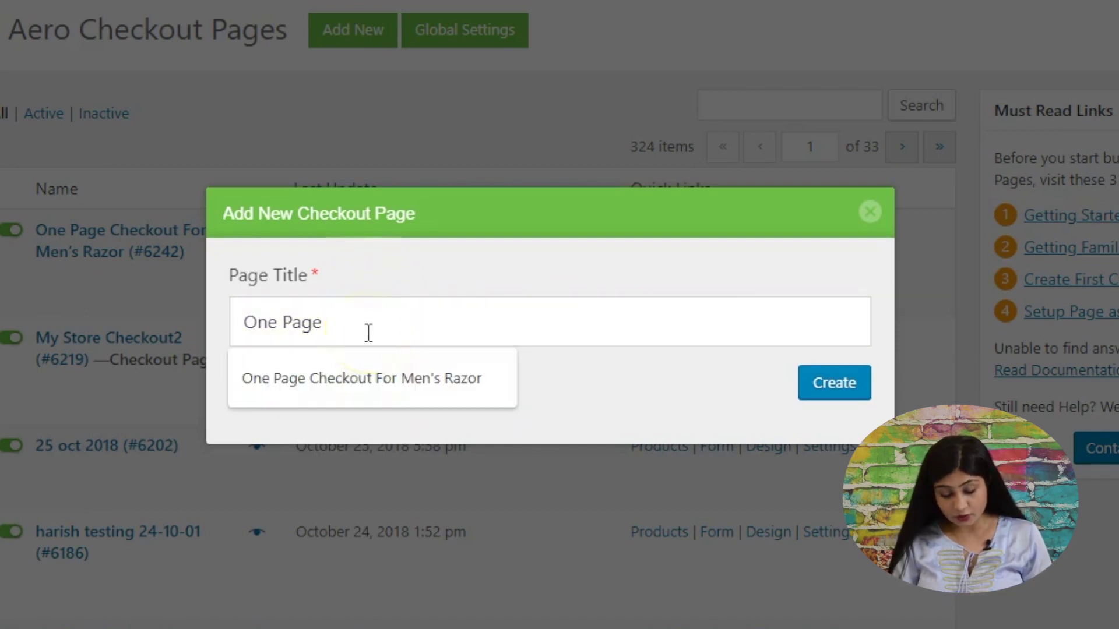
click(337, 367)
click(369, 378)
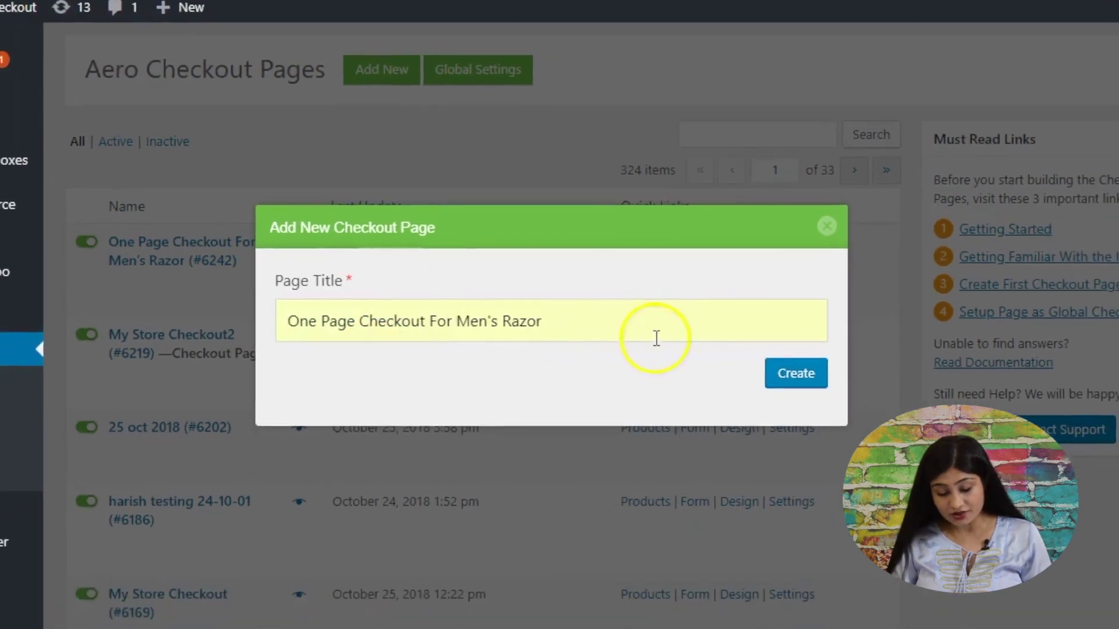
click(789, 377)
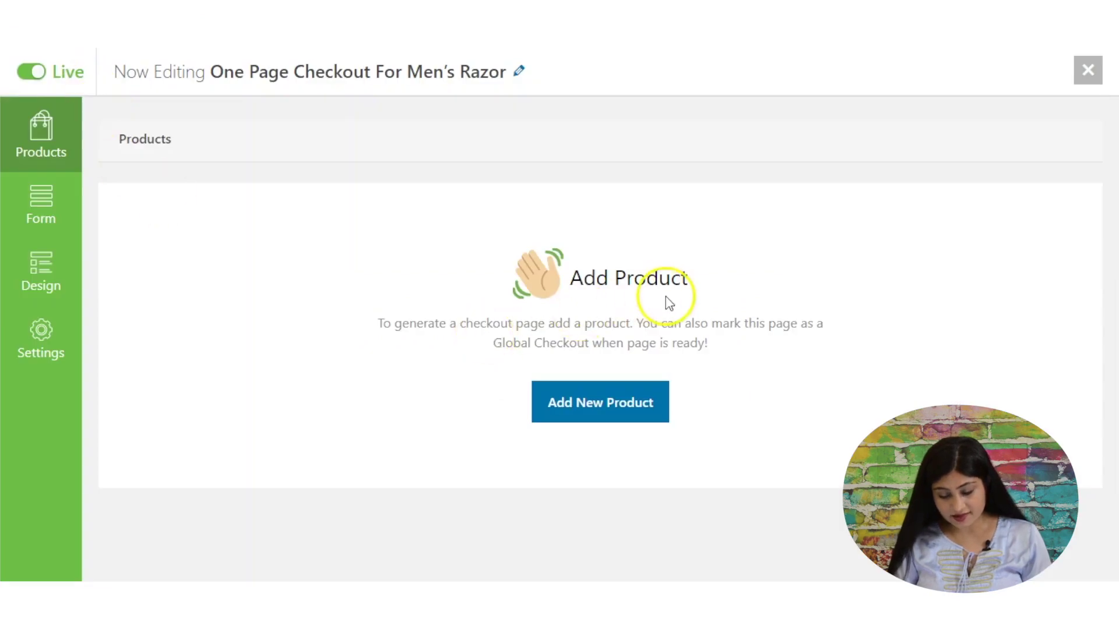
- Find "Philips AquaTouch AT610/14 Men's Shaver (Black)" and add it as the checkout page's product
click(582, 413)
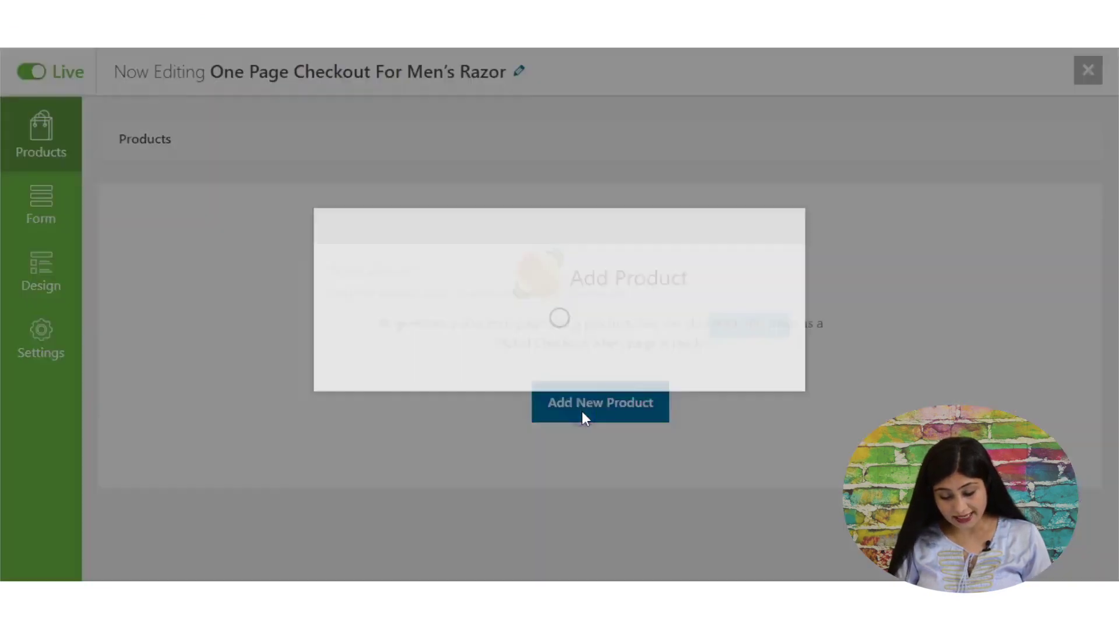
click(406, 321)
text(phi)
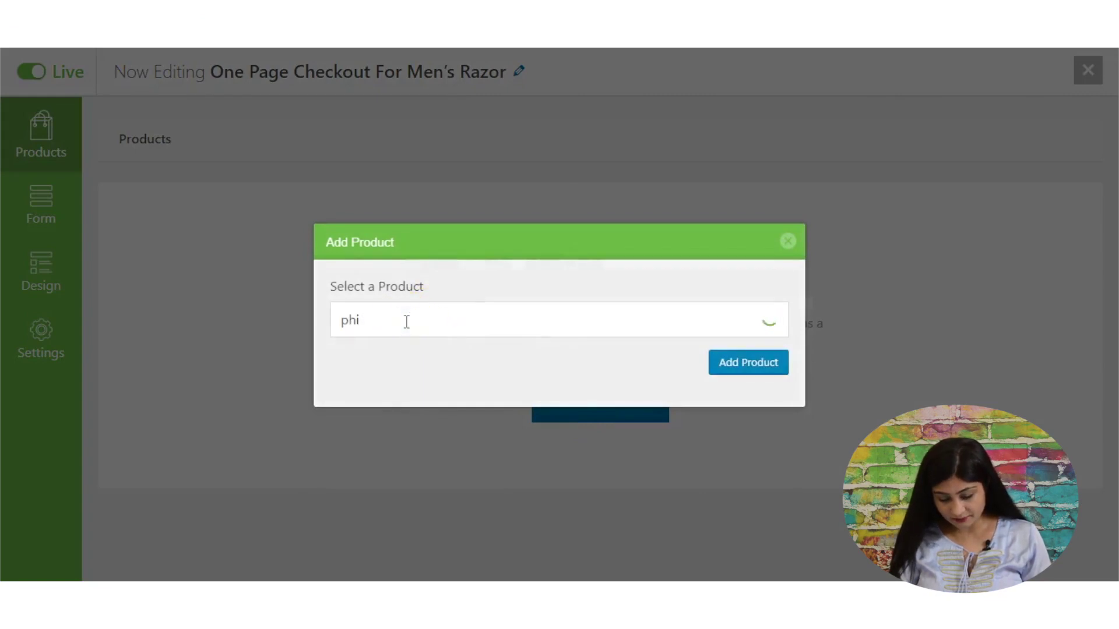
text(lip)
click(399, 355)
click(419, 353)
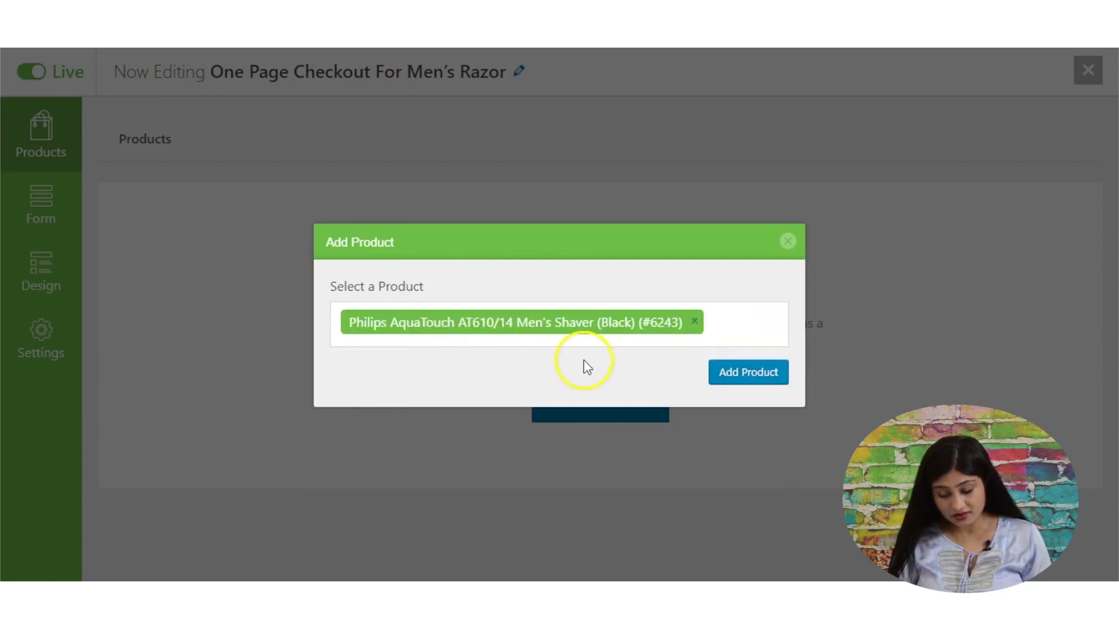
click(720, 373)
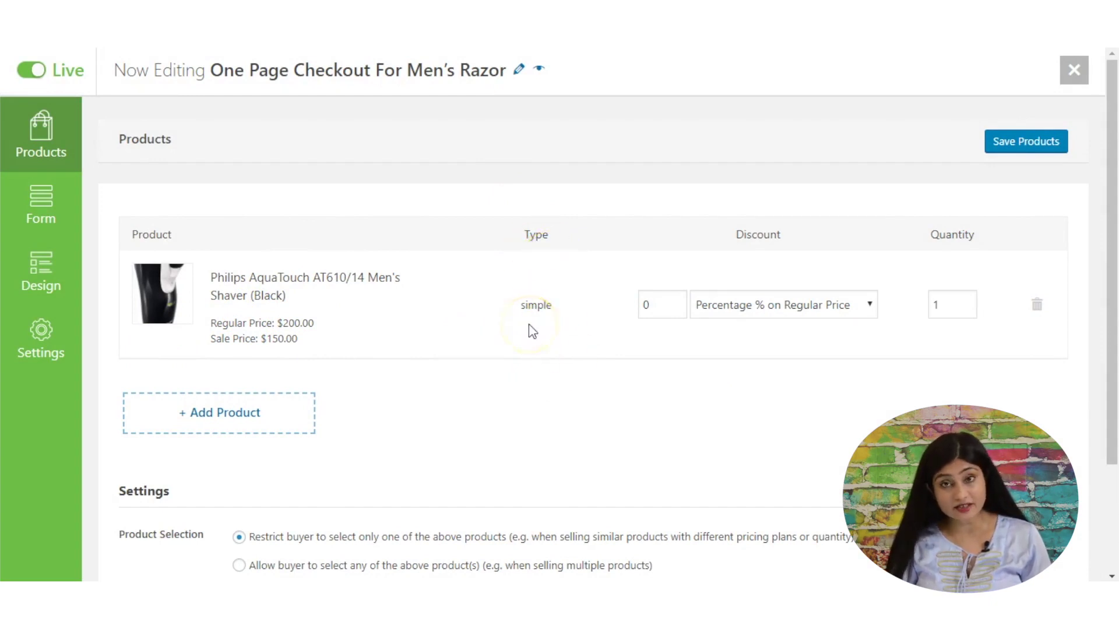
- Set the shaver's discount type to Percentage % on Sale Price
scroll(628, 345, down, 1)
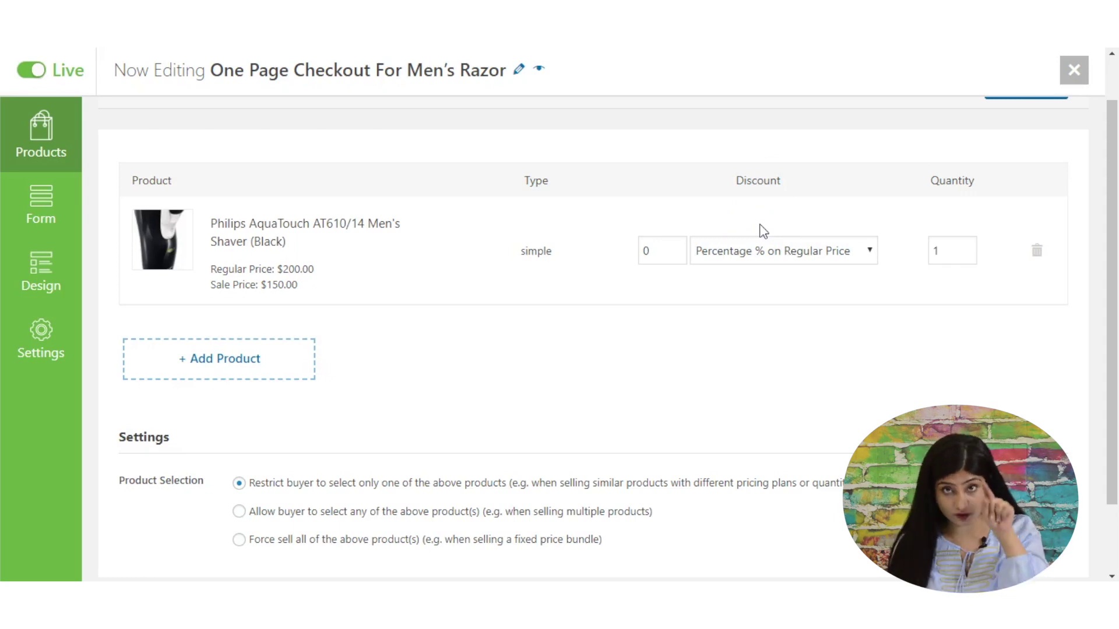
click(748, 262)
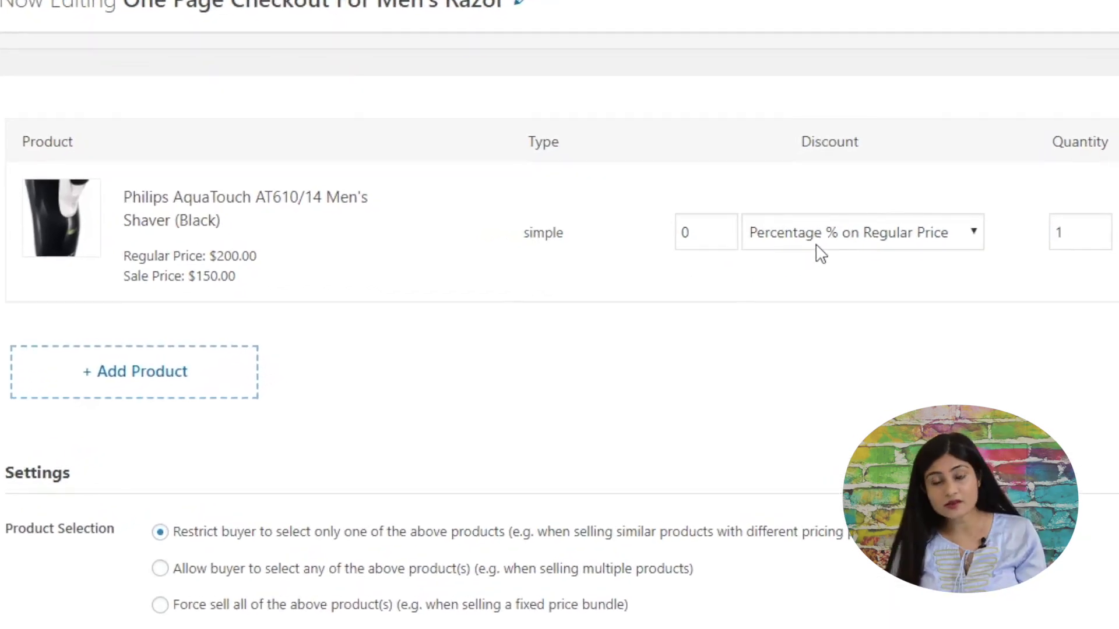
click(813, 241)
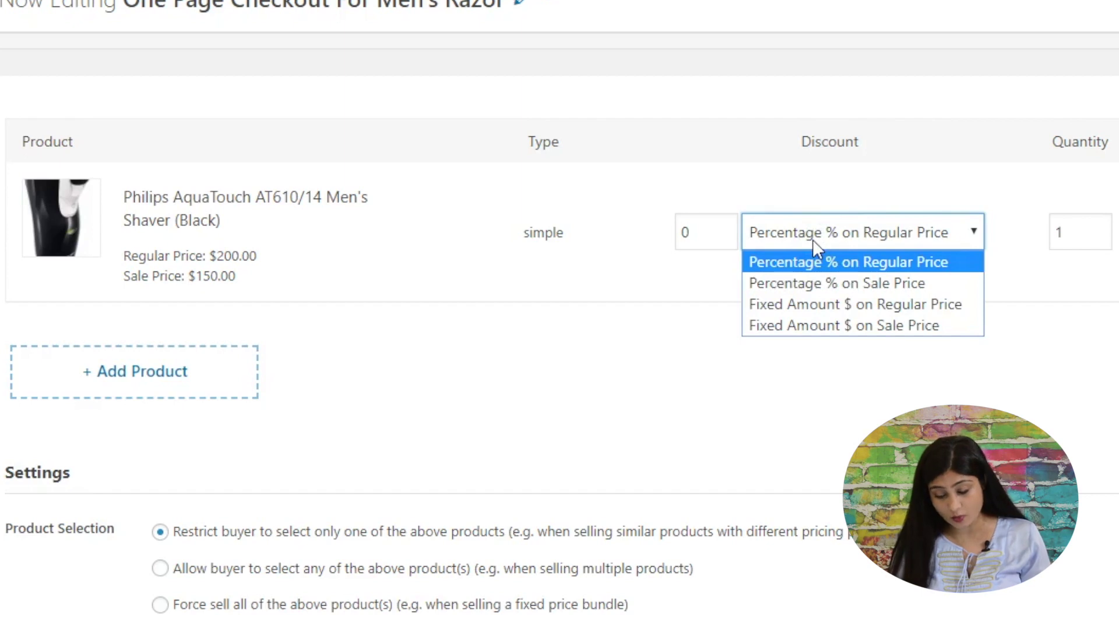
click(858, 243)
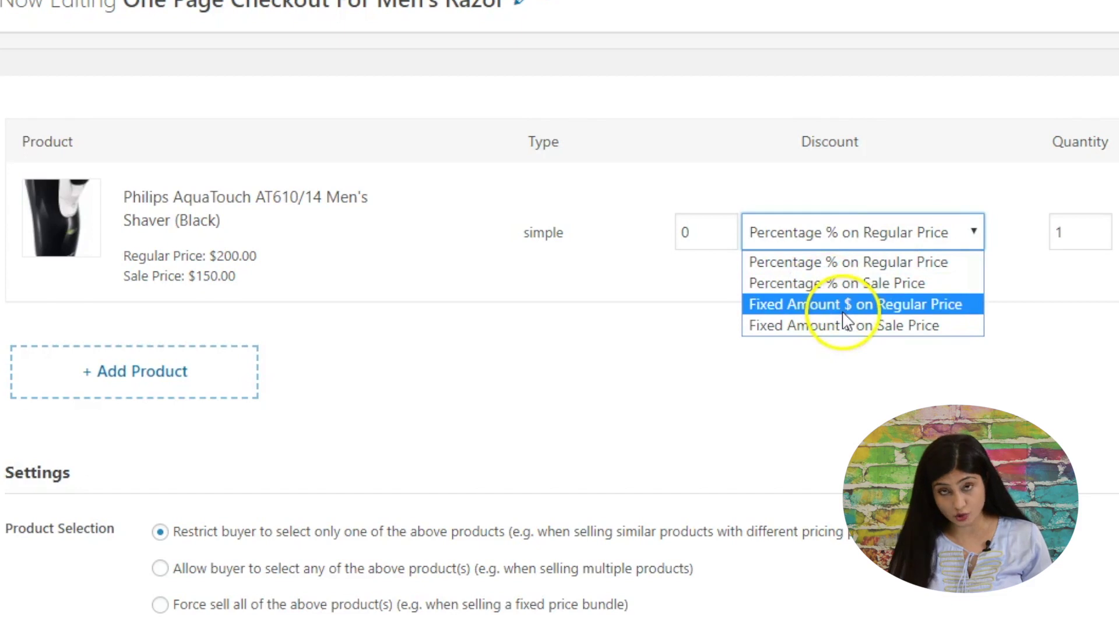
click(880, 286)
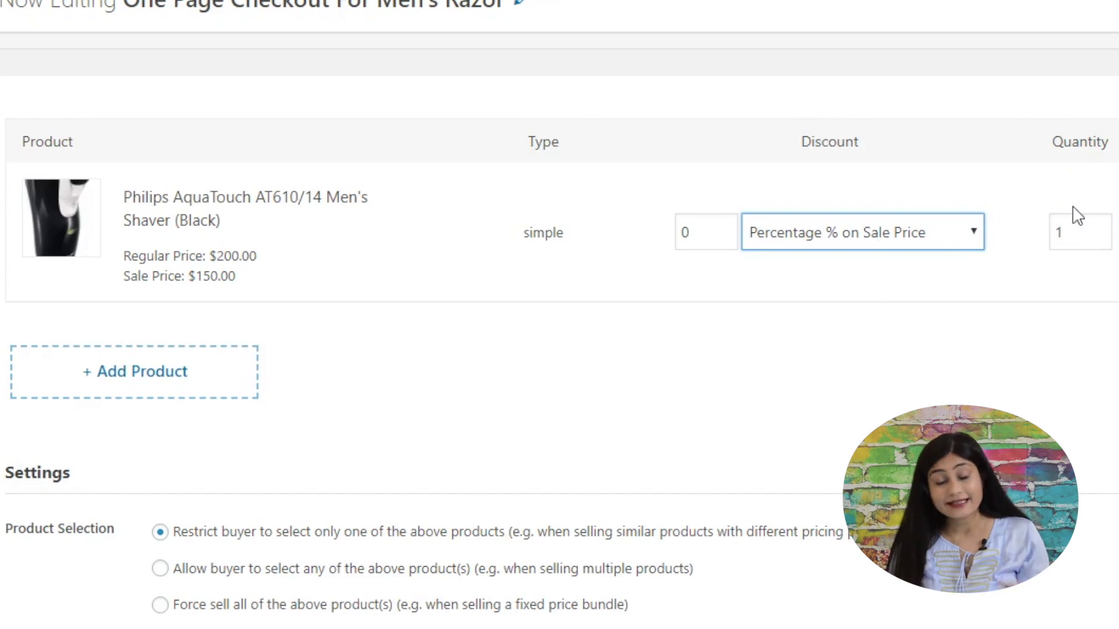
click(1080, 224)
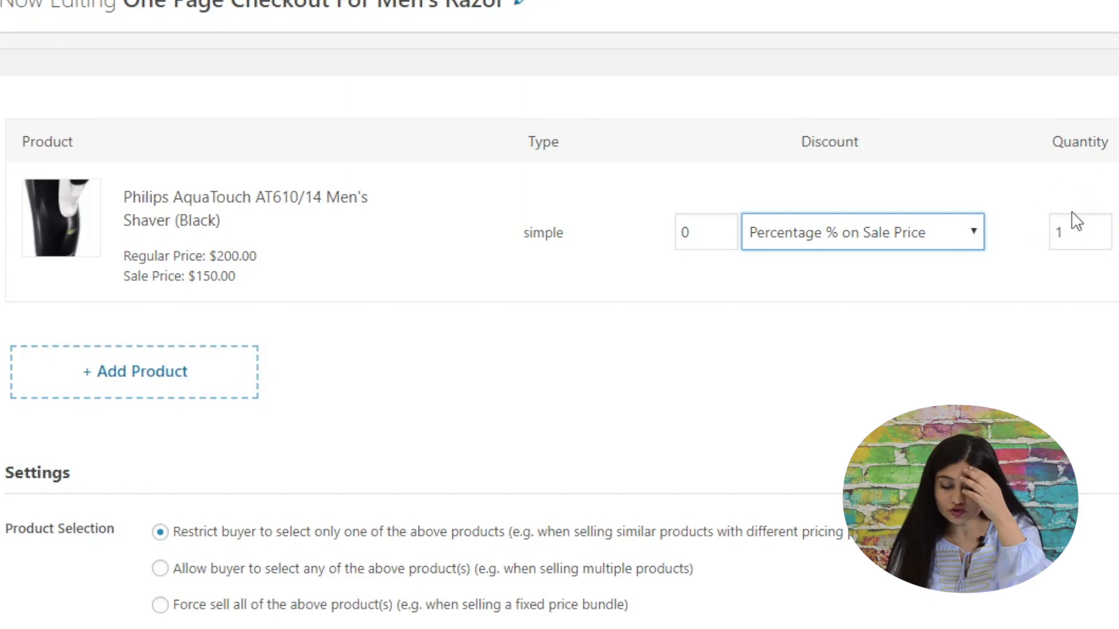
click(741, 449)
- Save the checkout page's product settings
scroll(742, 444, down, 2)
click(265, 268)
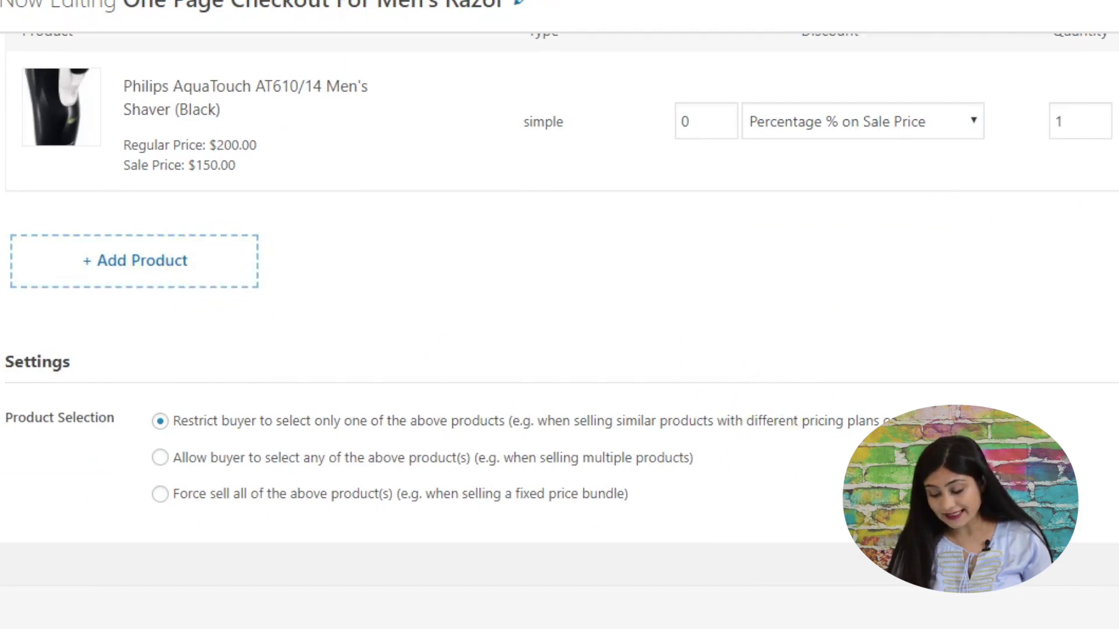
click(919, 396)
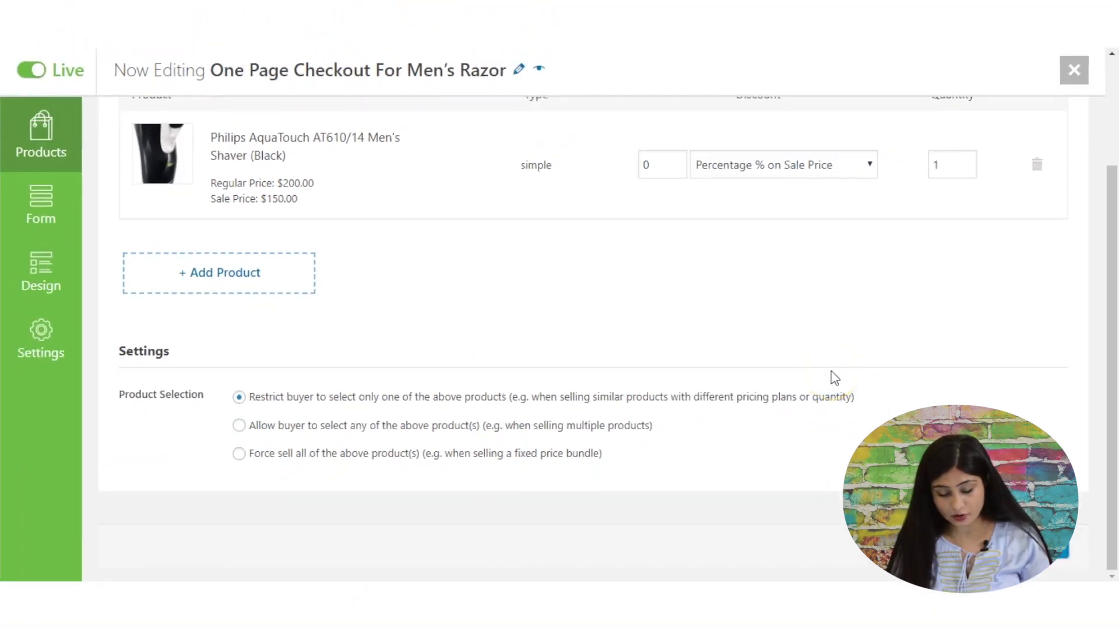
scroll(834, 378, up, 3)
click(558, 339)
click(319, 277)
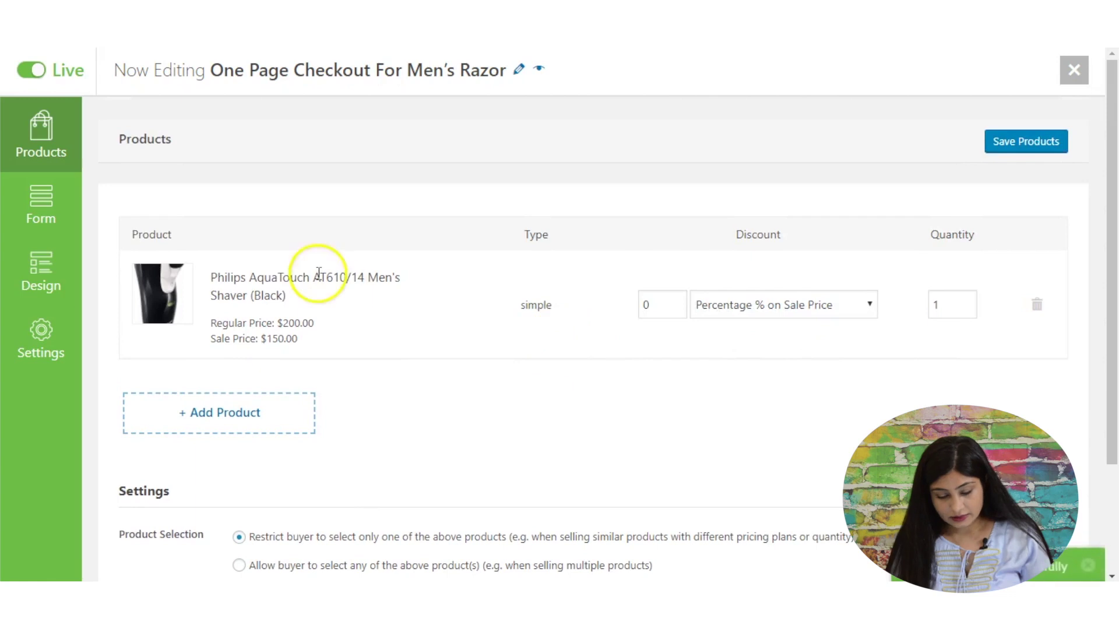
- Open the page's checkout form editor and review its sections and fields down to the Order Summary
scroll(320, 323, down, 1)
click(36, 216)
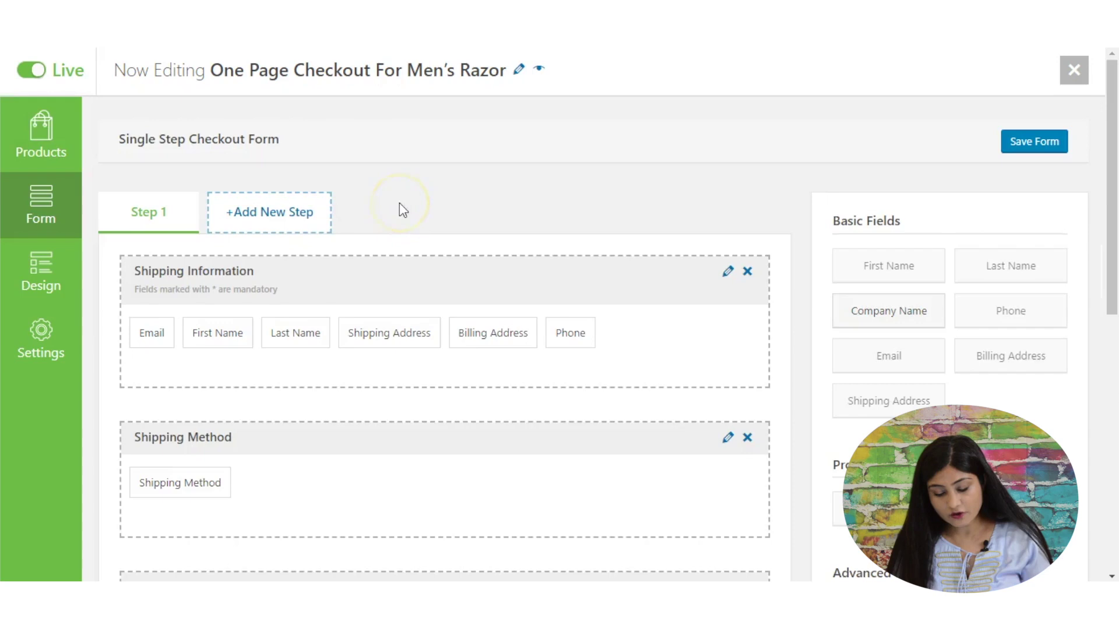
scroll(399, 203, down, 3)
scroll(399, 197, down, 6)
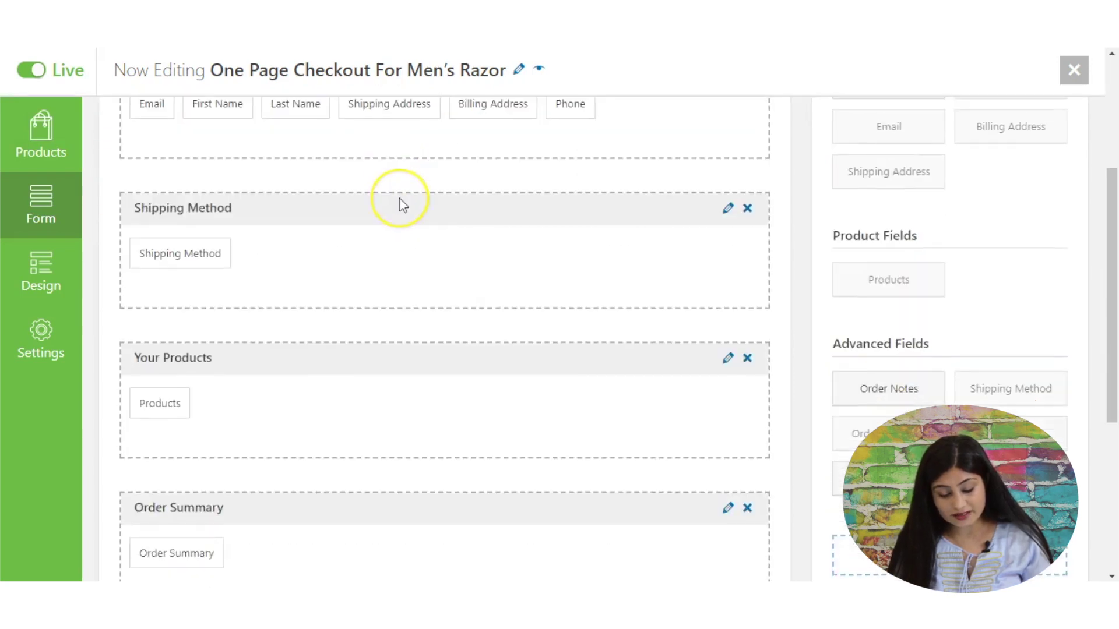
scroll(400, 198, up, 3)
scroll(400, 198, down, 3)
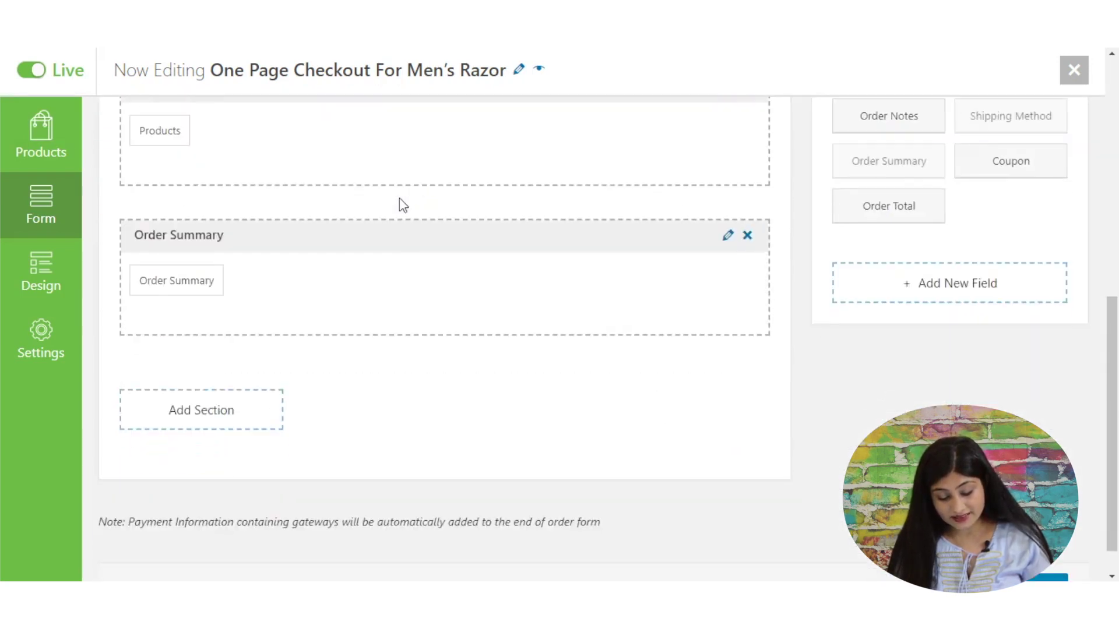
scroll(400, 198, up, 6)
click(385, 269)
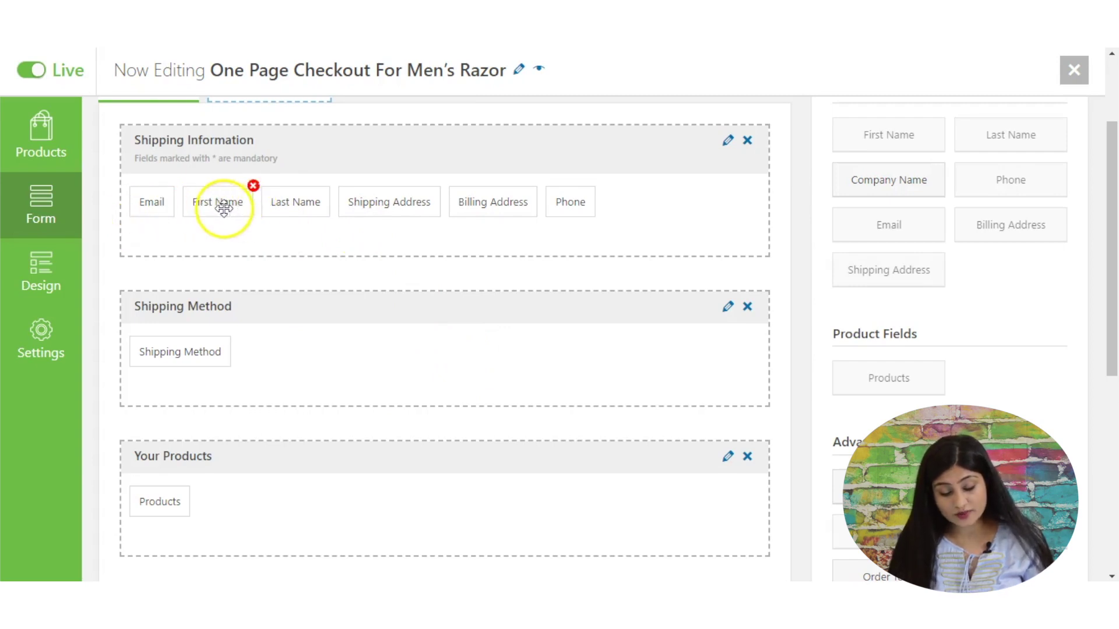
- Place First Name and Last Name before Email in Shipping Information, and move Shipping Address after the field in the Shipping Method section
mouse_move(224, 208)
mouse_down()
mouse_move(162, 190)
mouse_move(157, 207)
mouse_move(235, 205)
mouse_move(212, 204)
mouse_move(229, 204)
mouse_move(212, 195)
mouse_up()
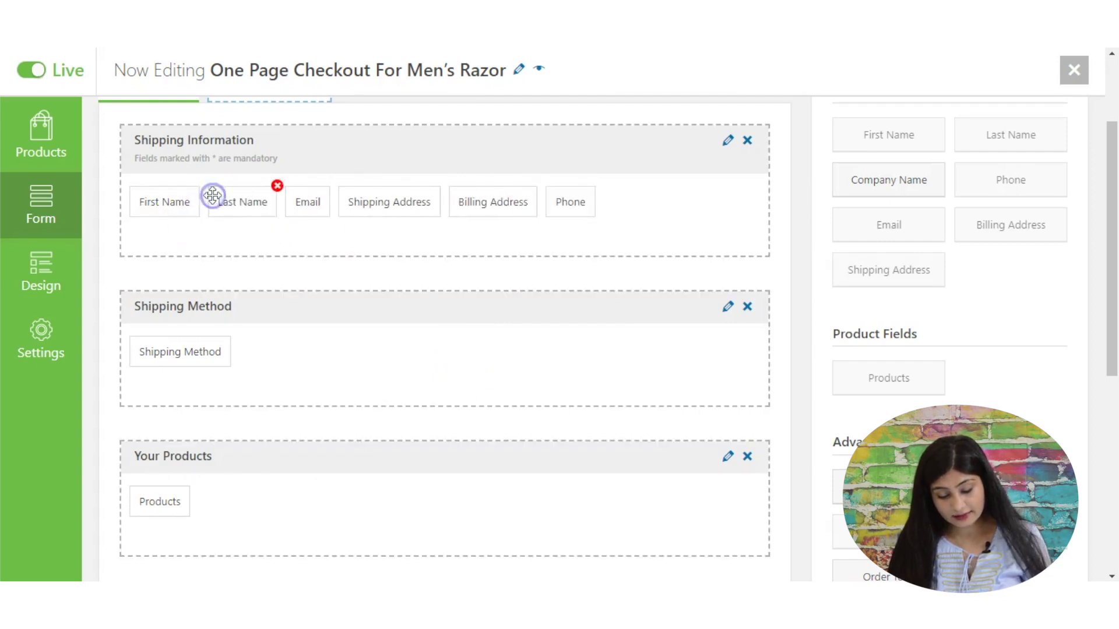
mouse_move(387, 215)
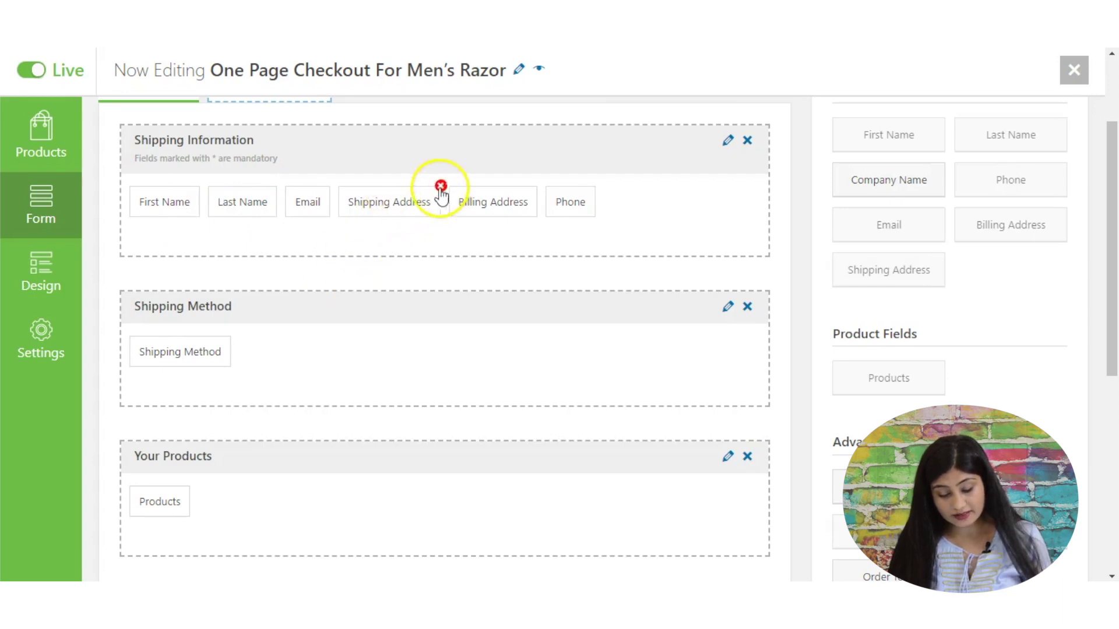
drag(404, 199, 299, 341)
- Remove the Billing Address and Phone fields from the Shipping Information section
mouse_move(408, 205)
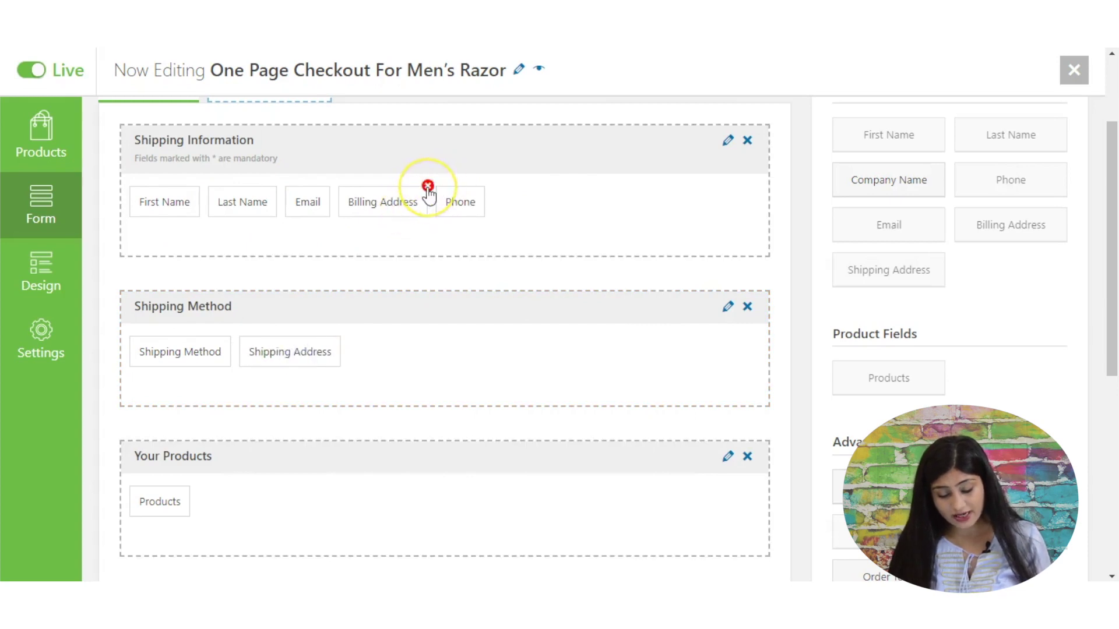
click(428, 187)
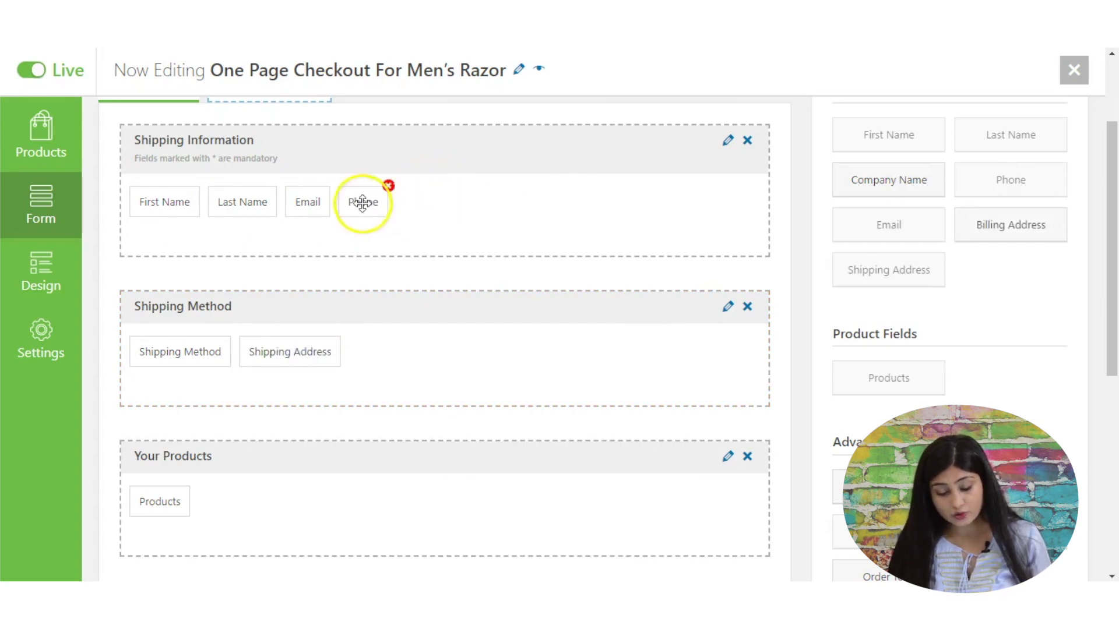
mouse_move(388, 186)
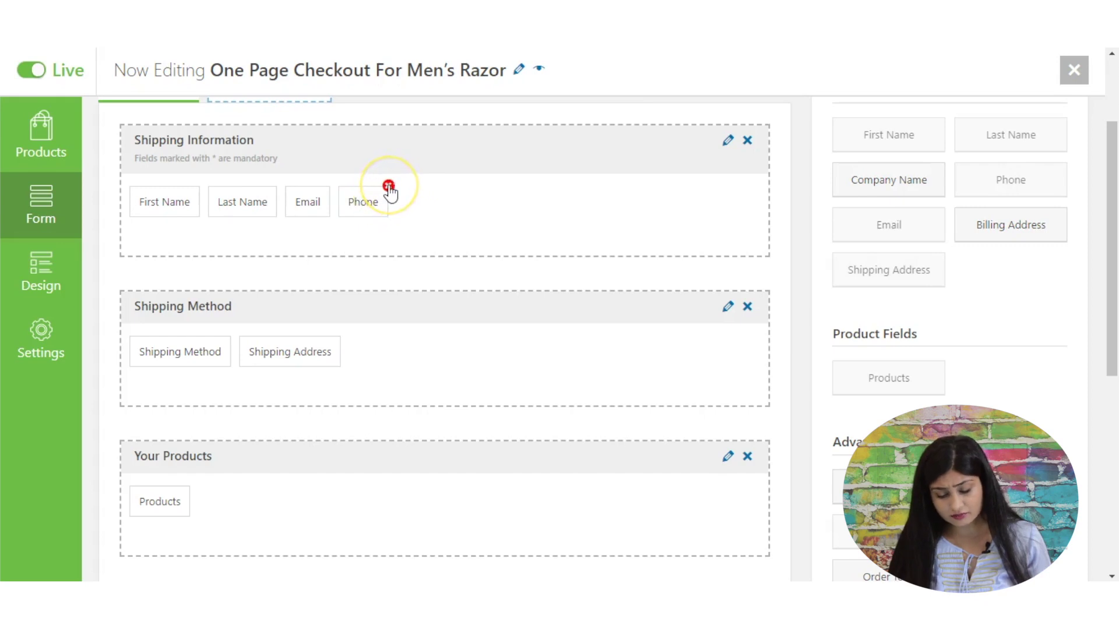
click(388, 187)
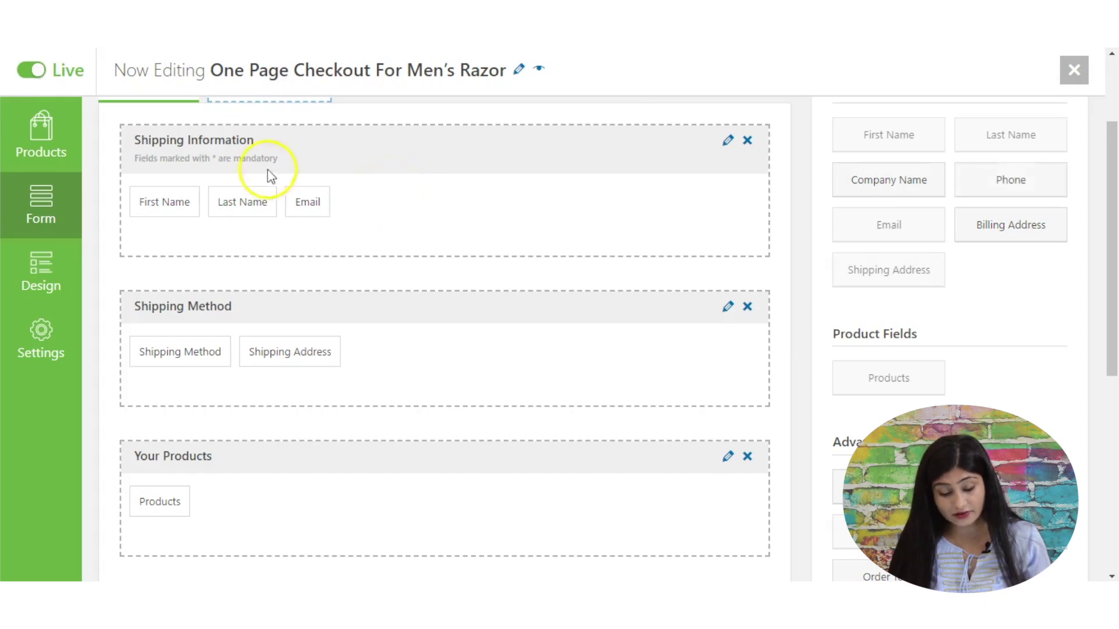
- Rename the Shipping Information section as "Basic Info" and save the section
click(729, 141)
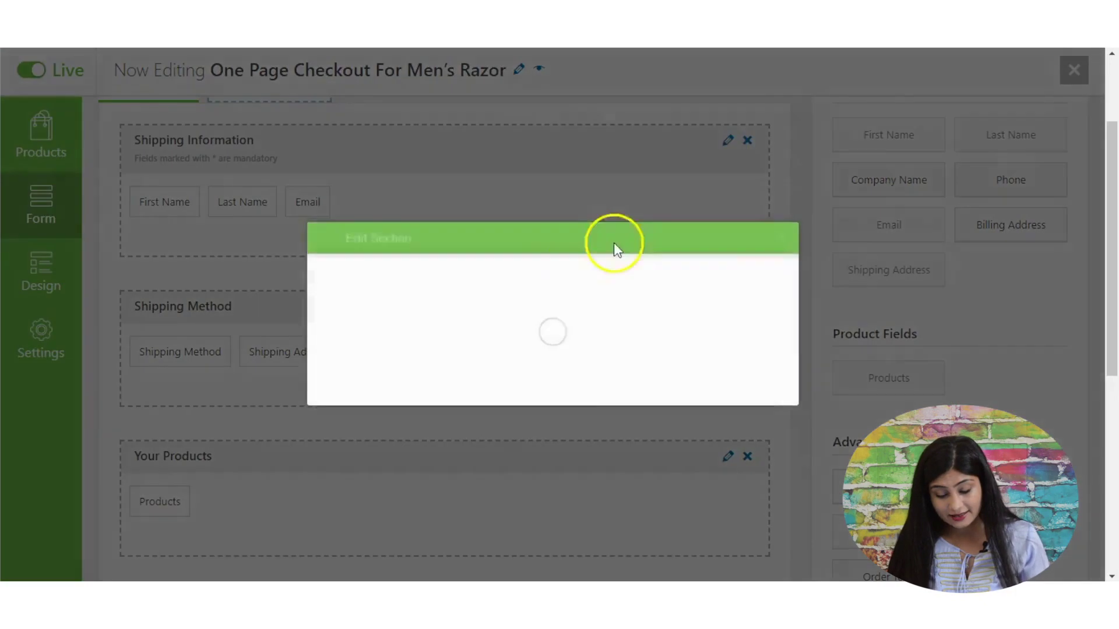
triple_click(405, 251)
text(Basic)
key(Down)
key(Return)
click(731, 454)
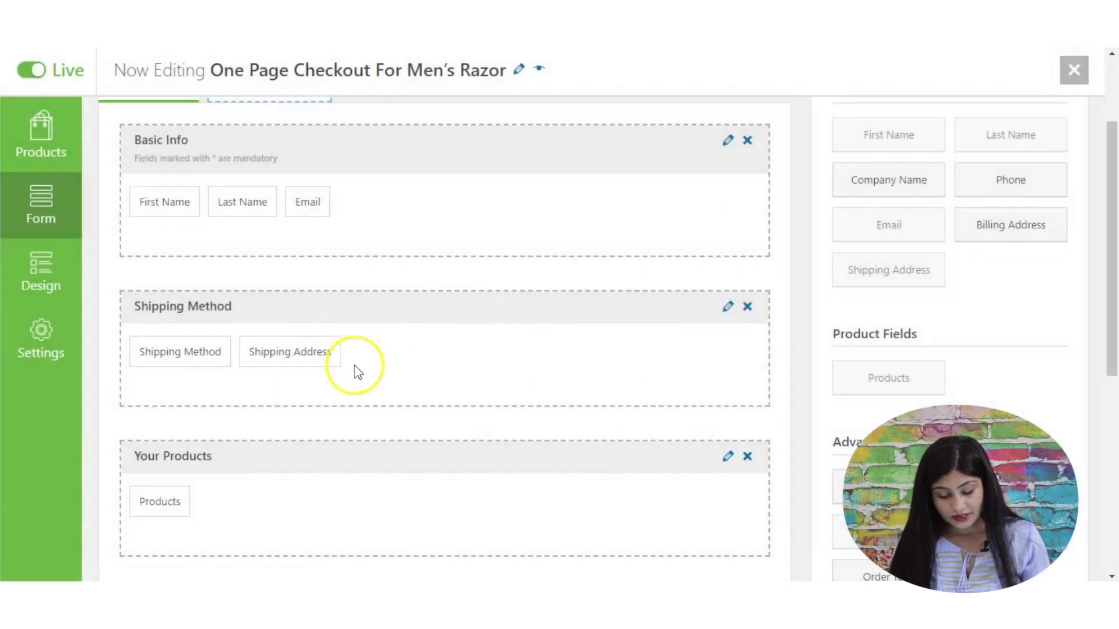
scroll(357, 370, down, 2)
scroll(303, 251, up, 3)
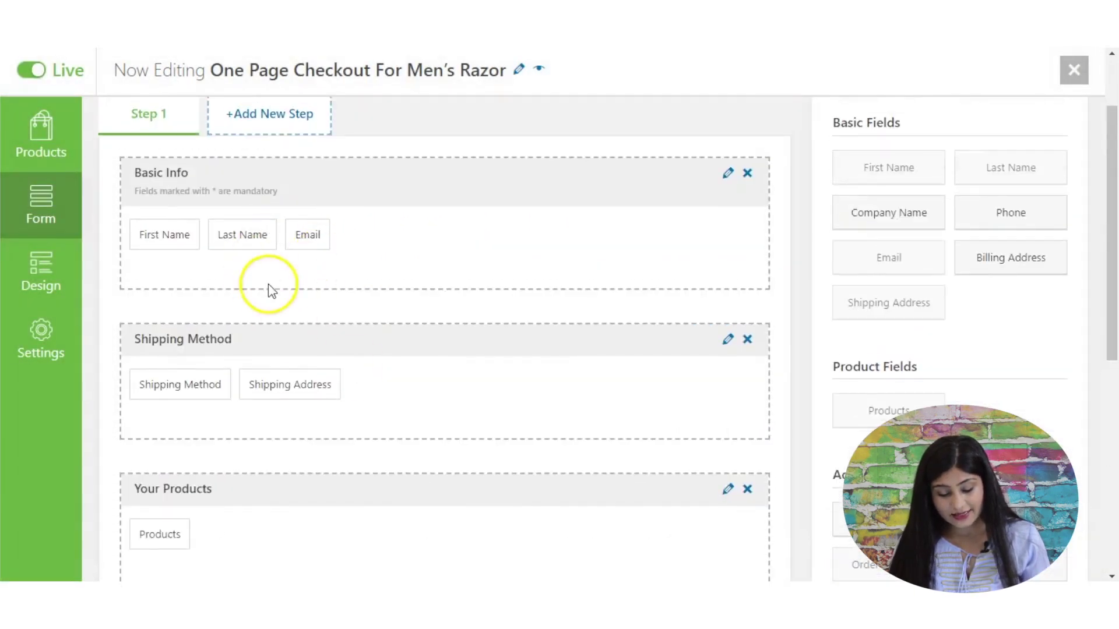
scroll(360, 444, down, 3)
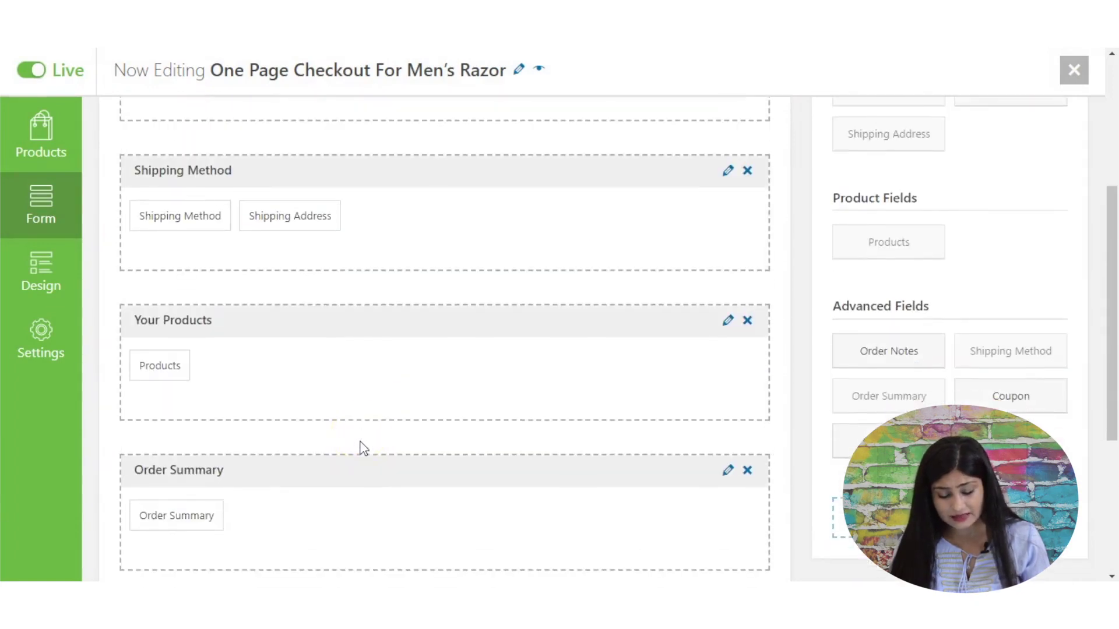
scroll(363, 449, down, 2)
scroll(362, 448, up, 7)
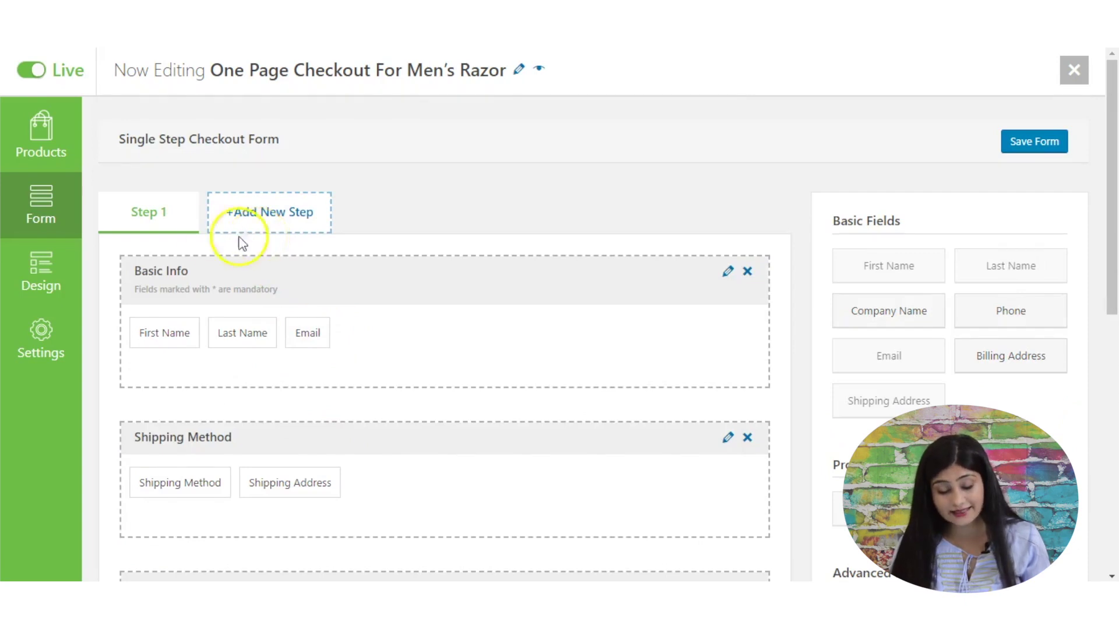
- Set the checkout page design to Embed The Checkout Form and activate the Embed Forms 1 template
click(269, 233)
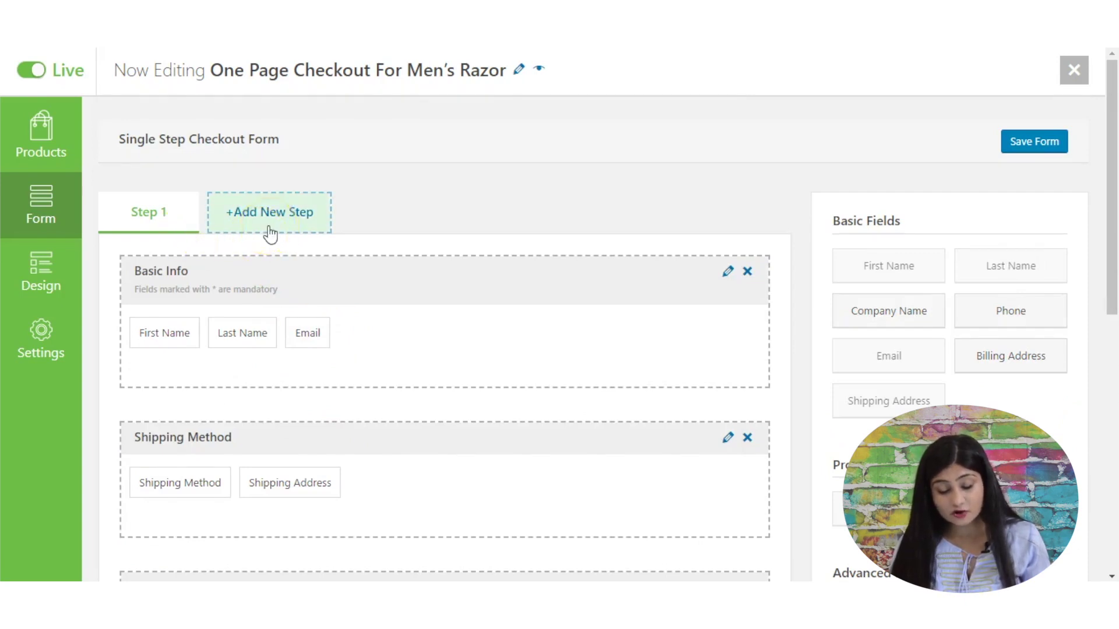
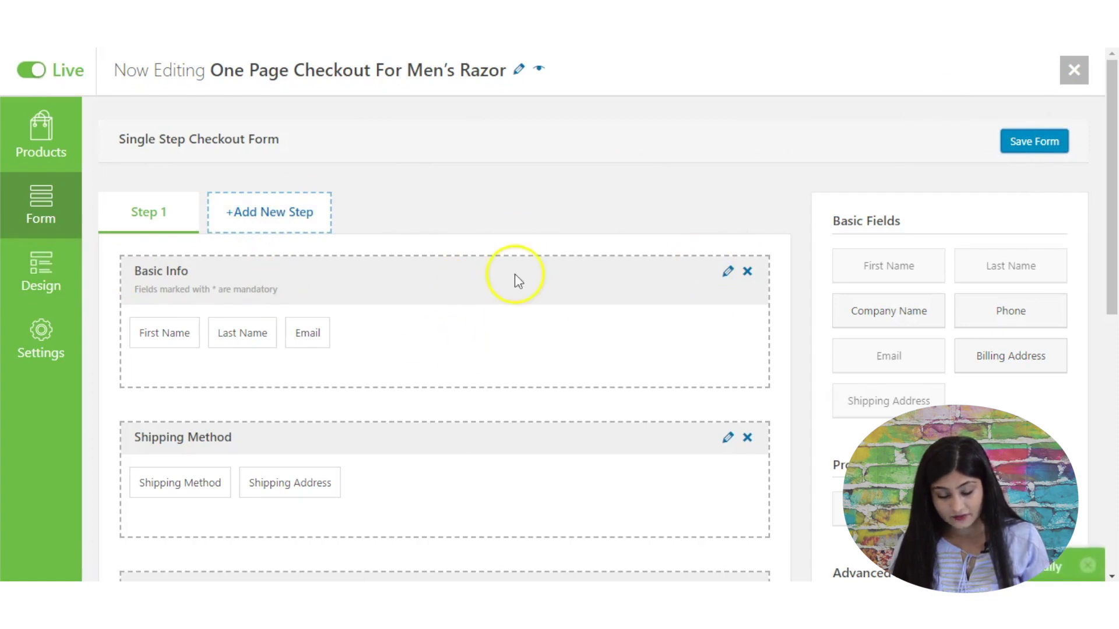
click(55, 289)
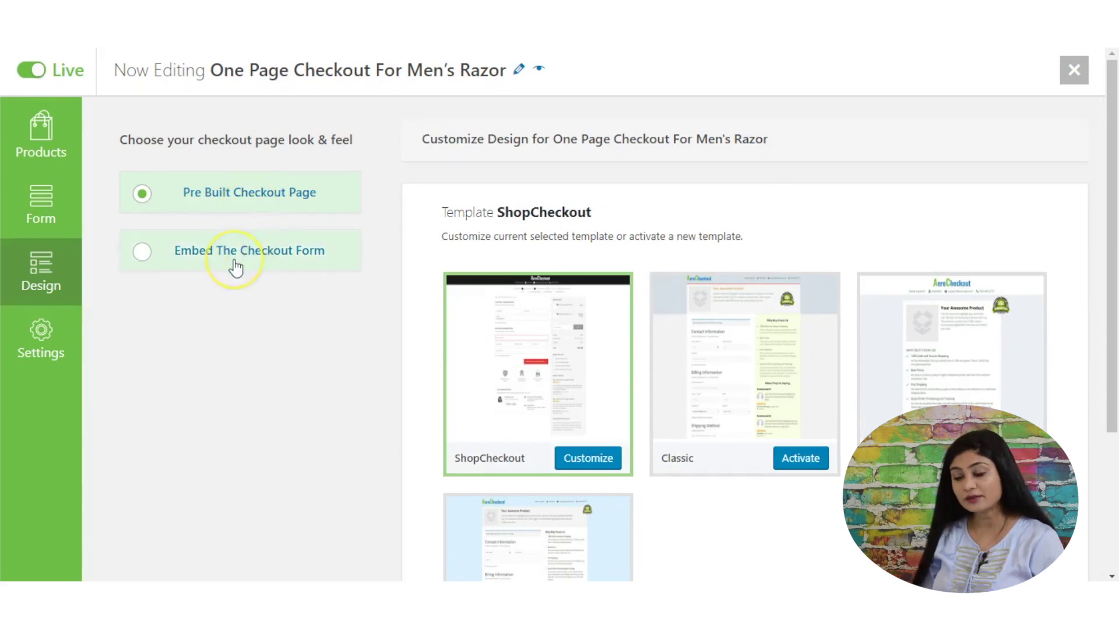
click(220, 205)
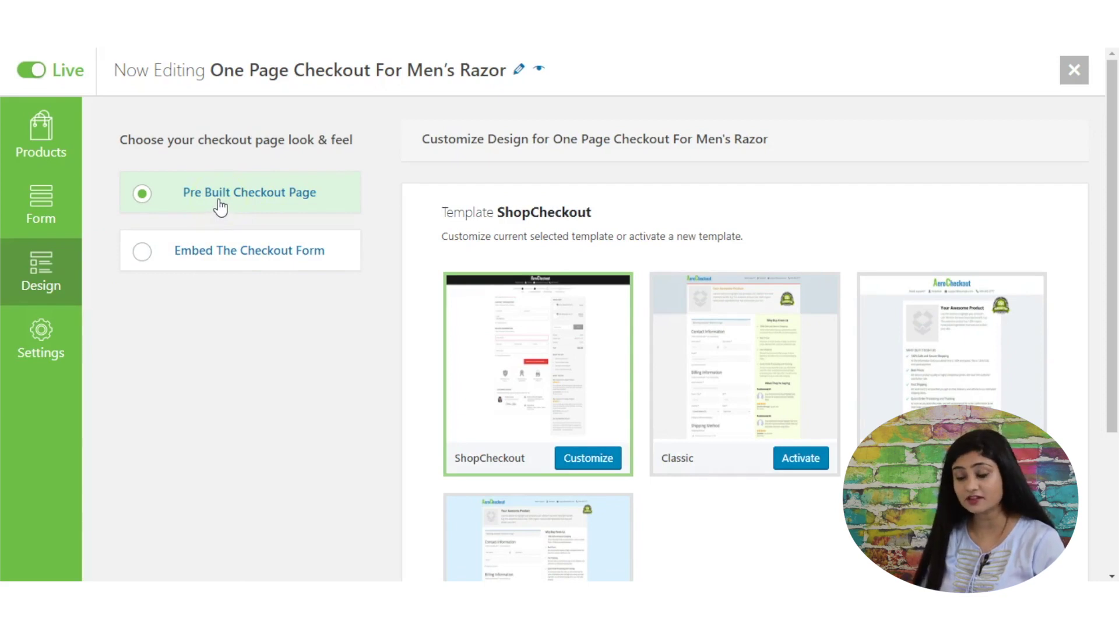
click(261, 198)
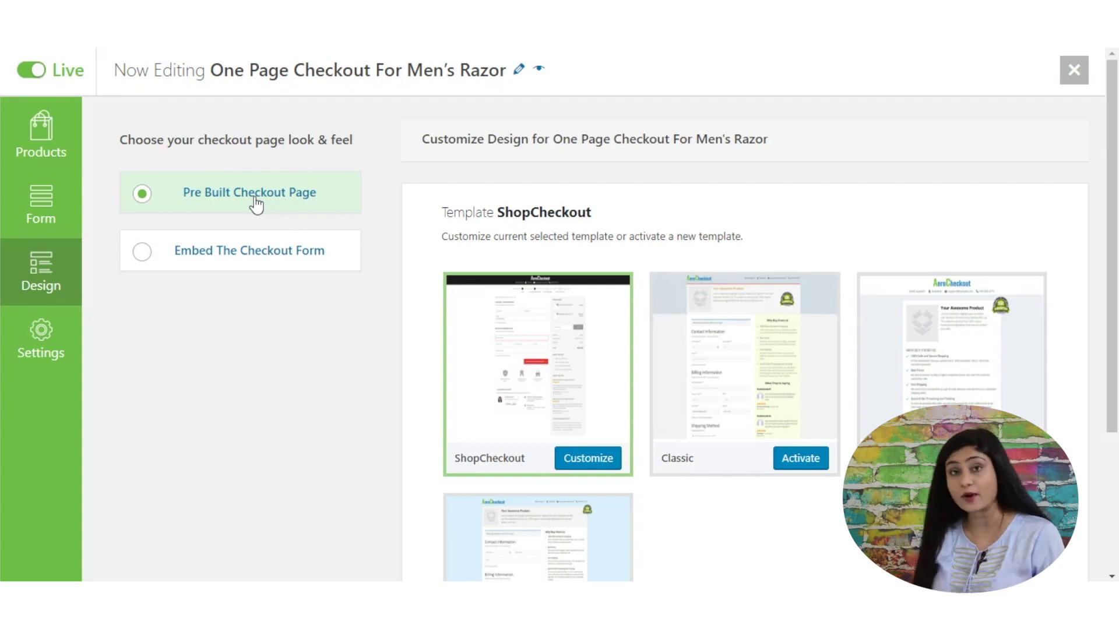
click(242, 263)
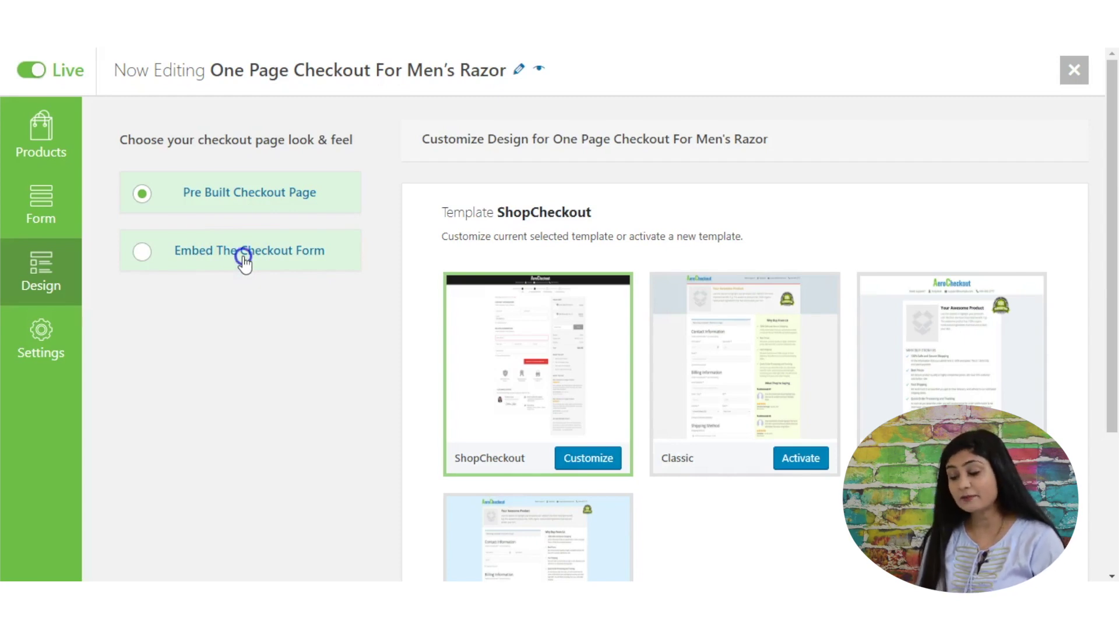
click(243, 257)
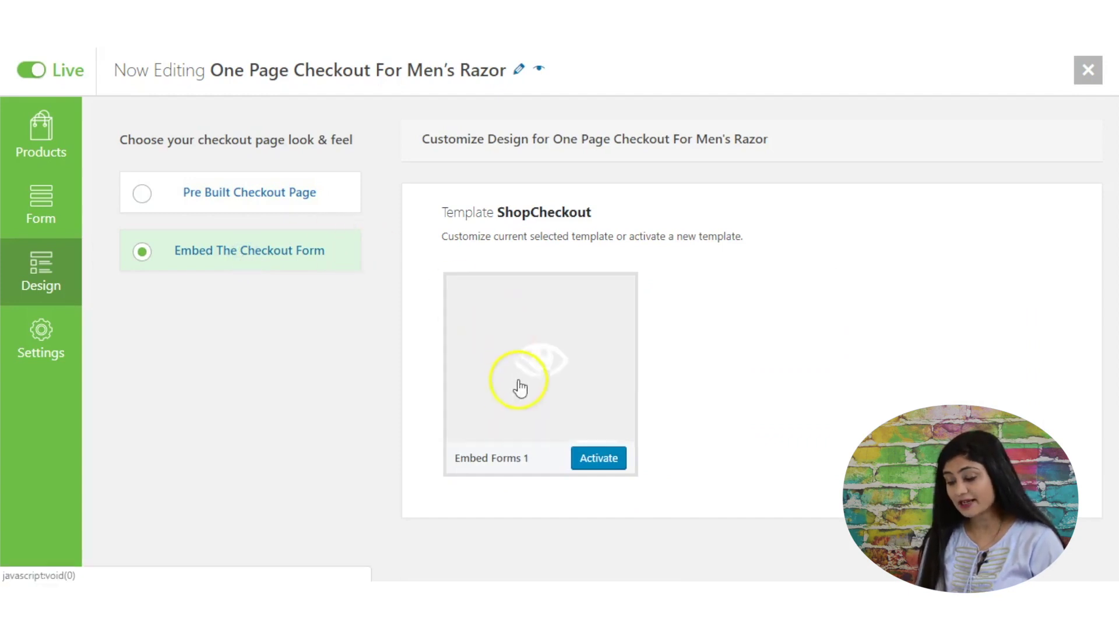
click(599, 459)
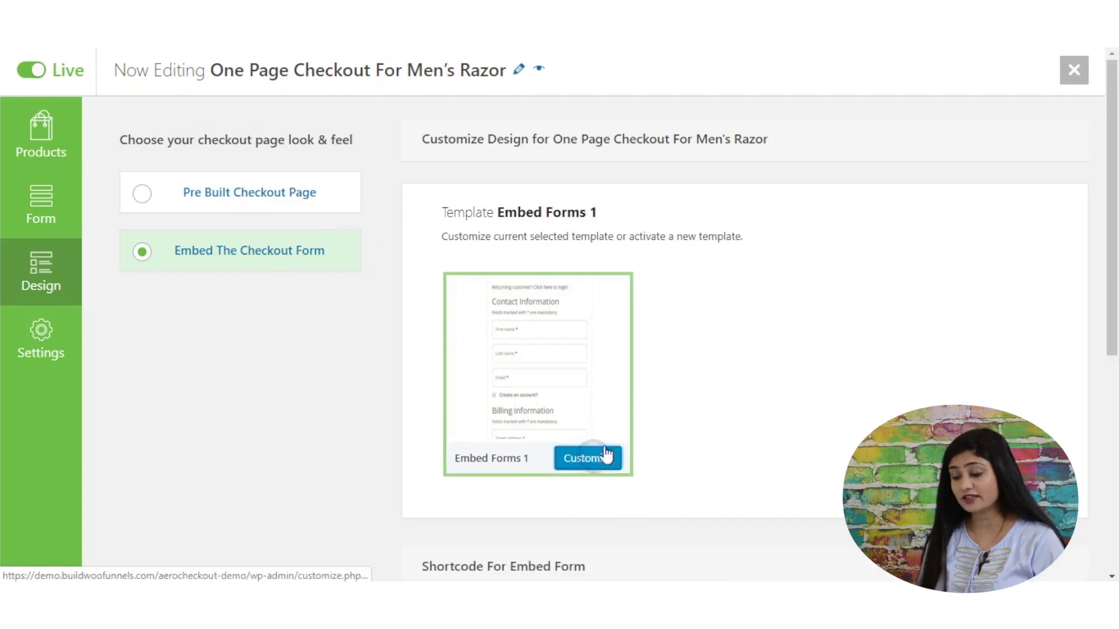
- Look over the embed form's shortcodes and open the Embed Forms 1 template for customization
scroll(609, 466, down, 5)
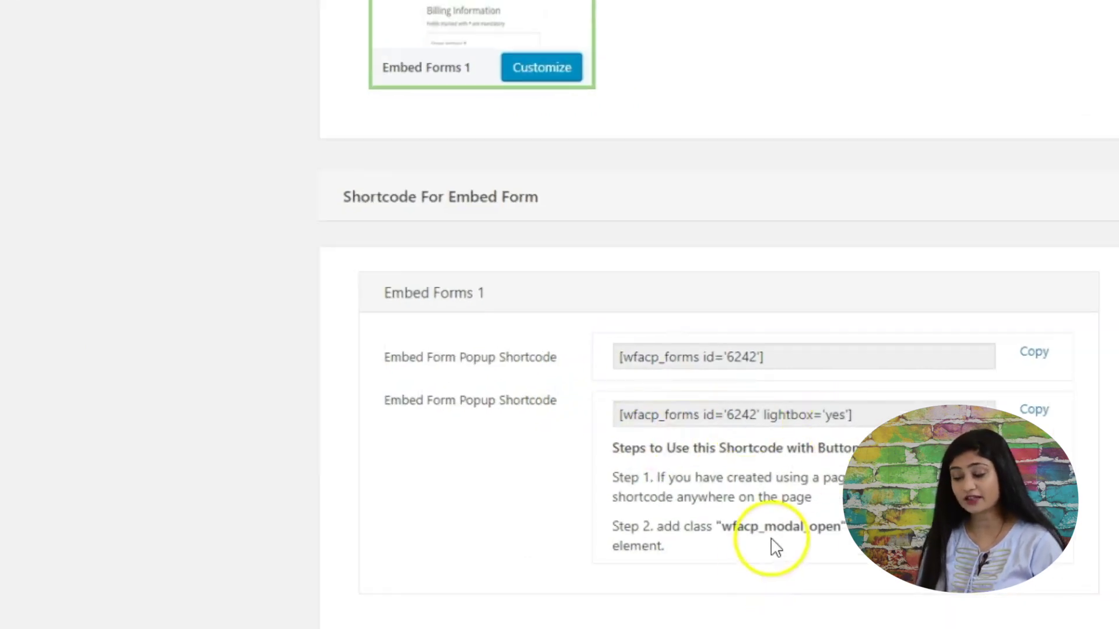
scroll(703, 367, up, 6)
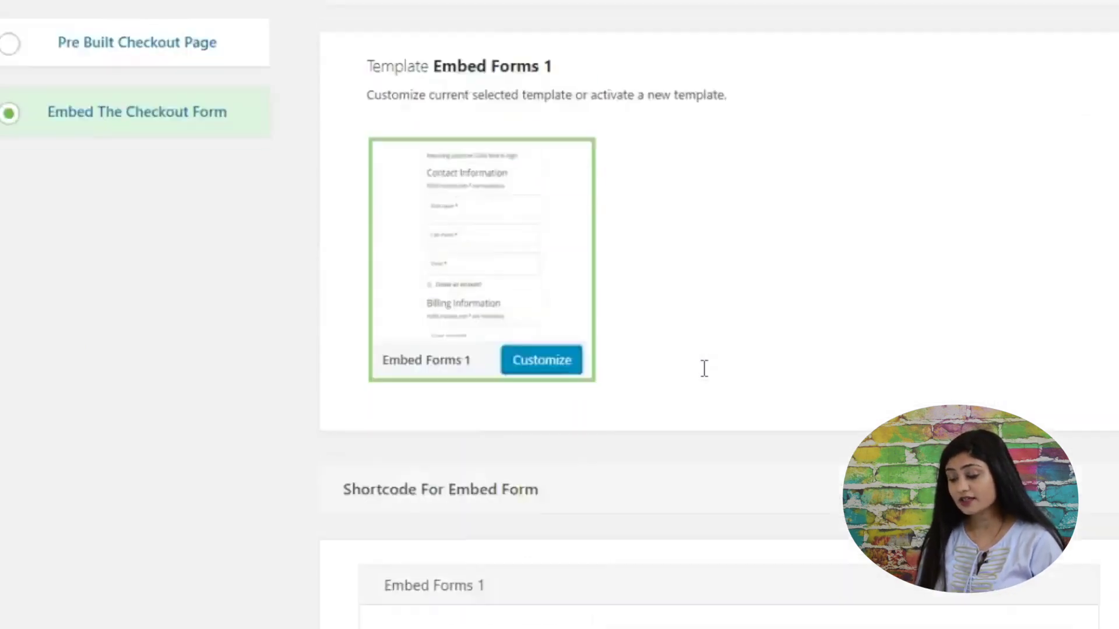
click(532, 434)
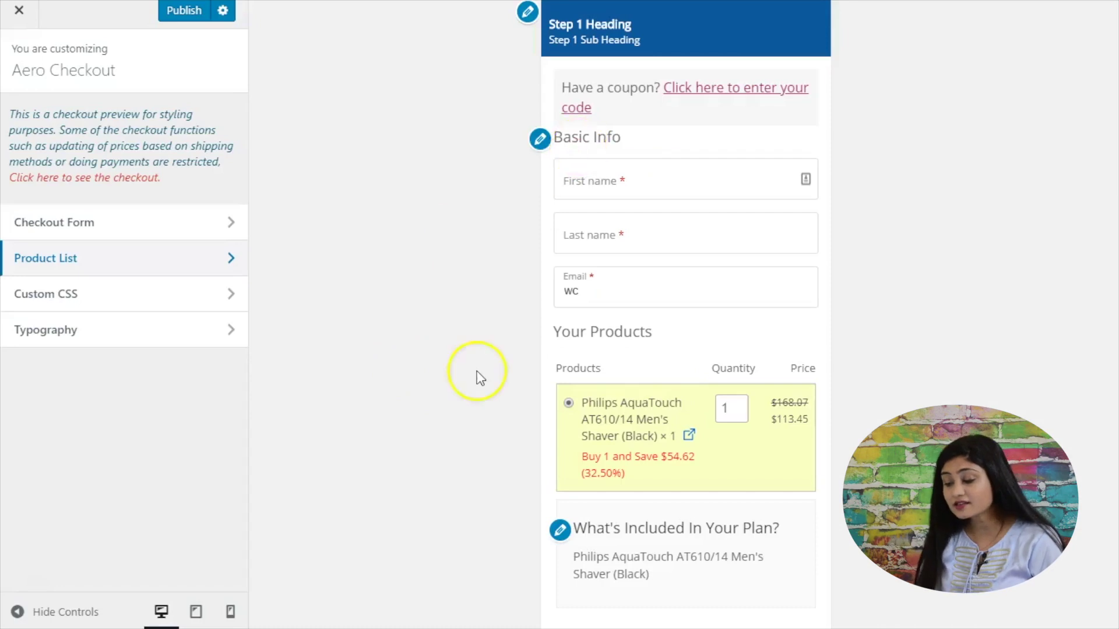
- Examine the checkout form preview from the step heading and Basic Info through the product list, plan details and shipping fields
scroll(477, 373, down, 8)
scroll(476, 376, up, 8)
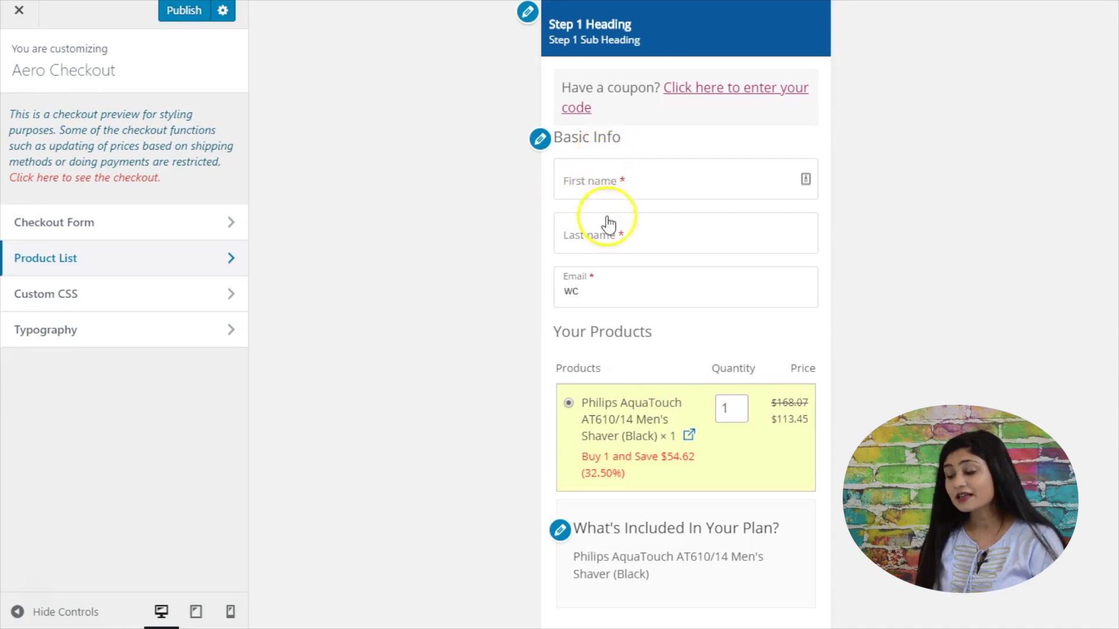
scroll(593, 333, down, 1)
scroll(594, 333, down, 2)
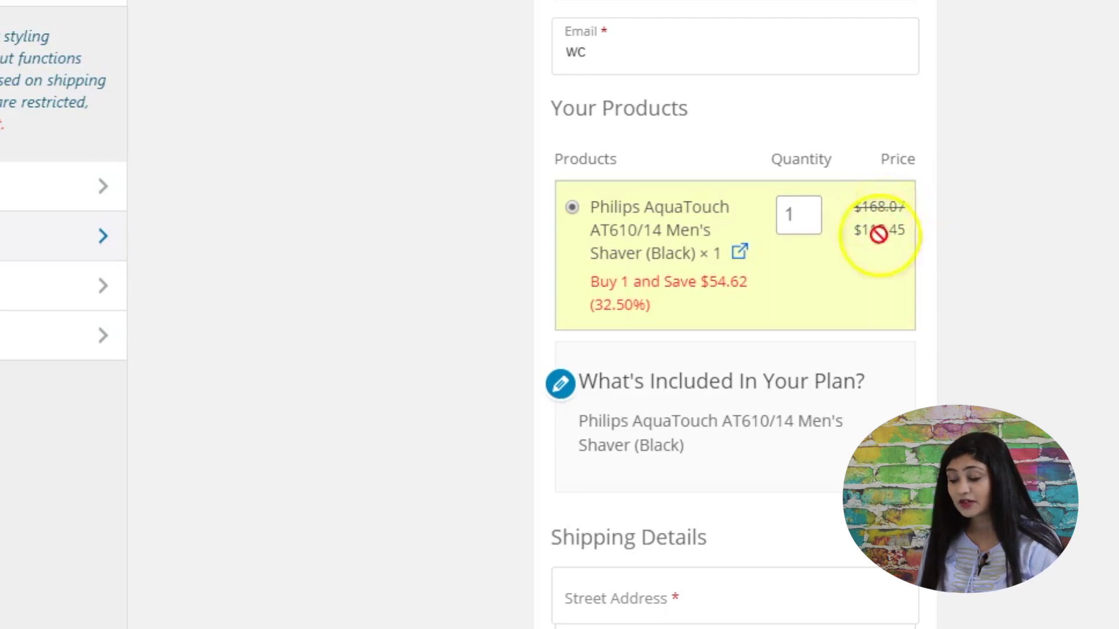
scroll(867, 349, down, 5)
scroll(814, 258, down, 1)
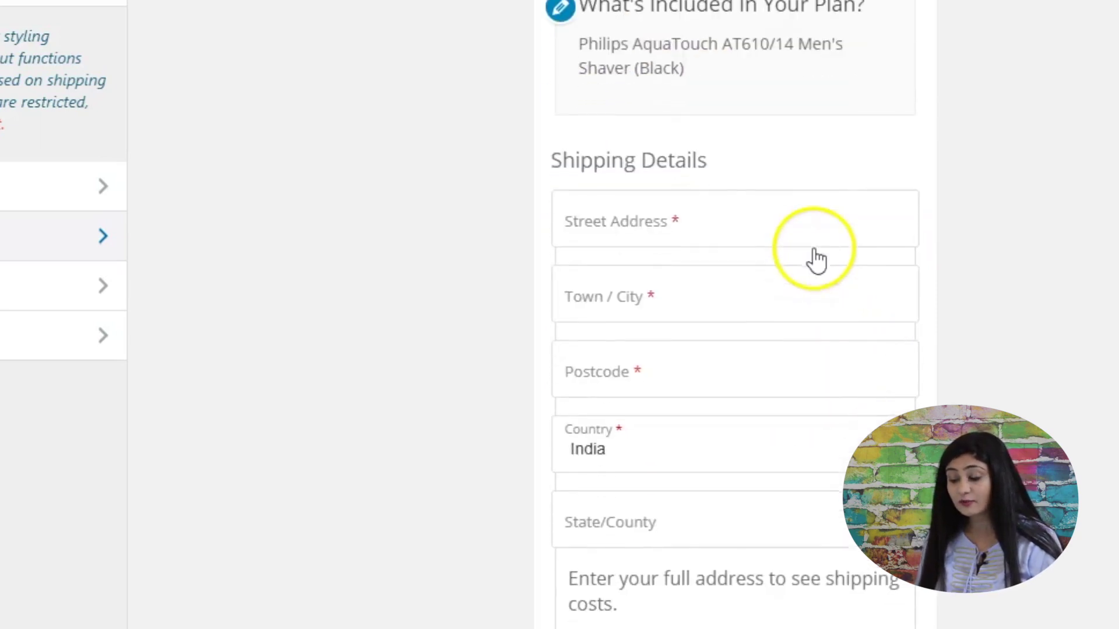
scroll(707, 274, down, 7)
scroll(655, 307, down, 8)
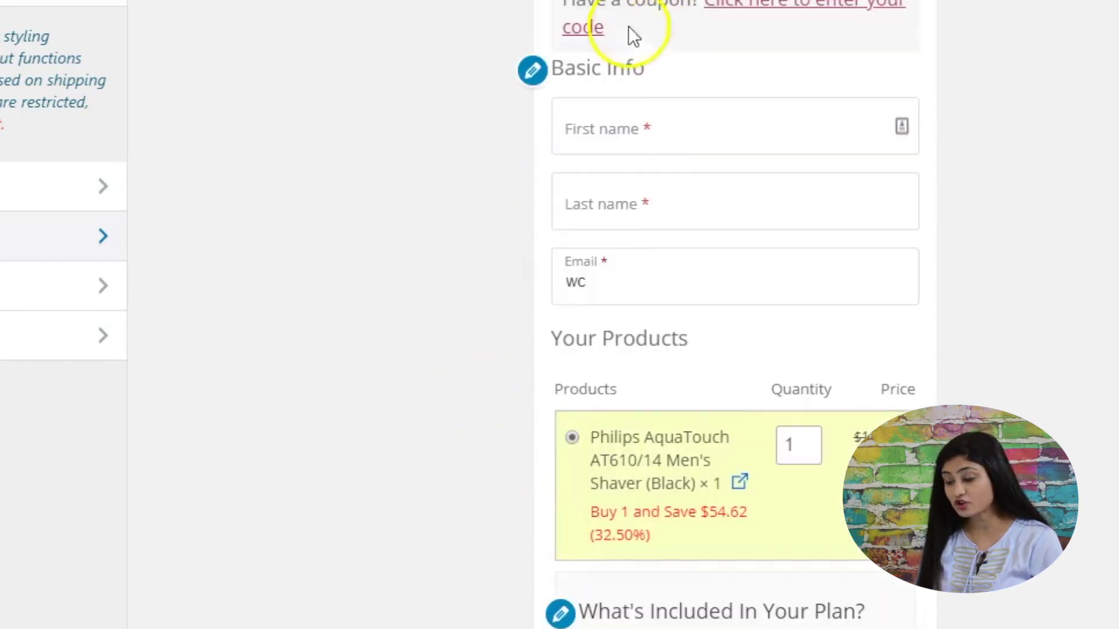
- Set the form's maximum width to 362 and the Step 1 heading to "Complete Your Order"
click(527, 18)
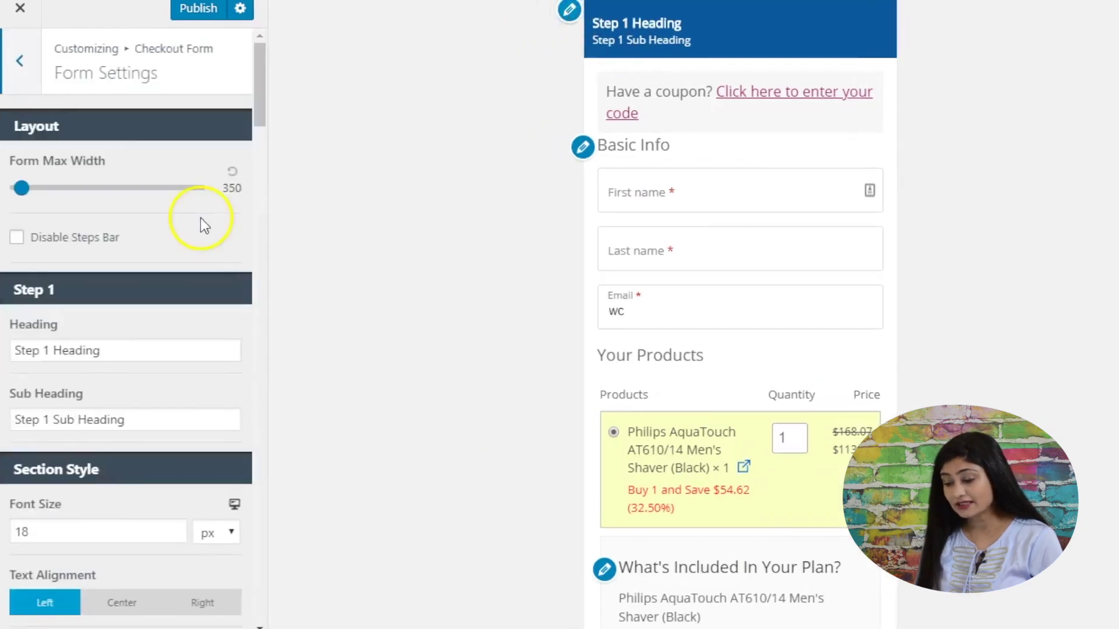
drag(23, 195, 25, 199)
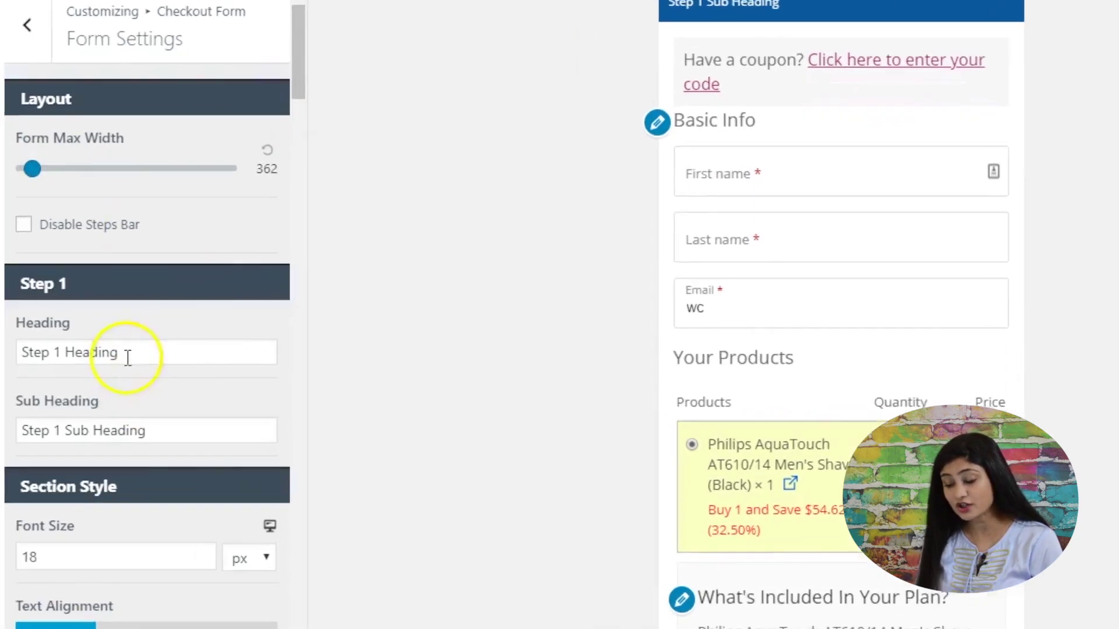
triple_click(106, 352)
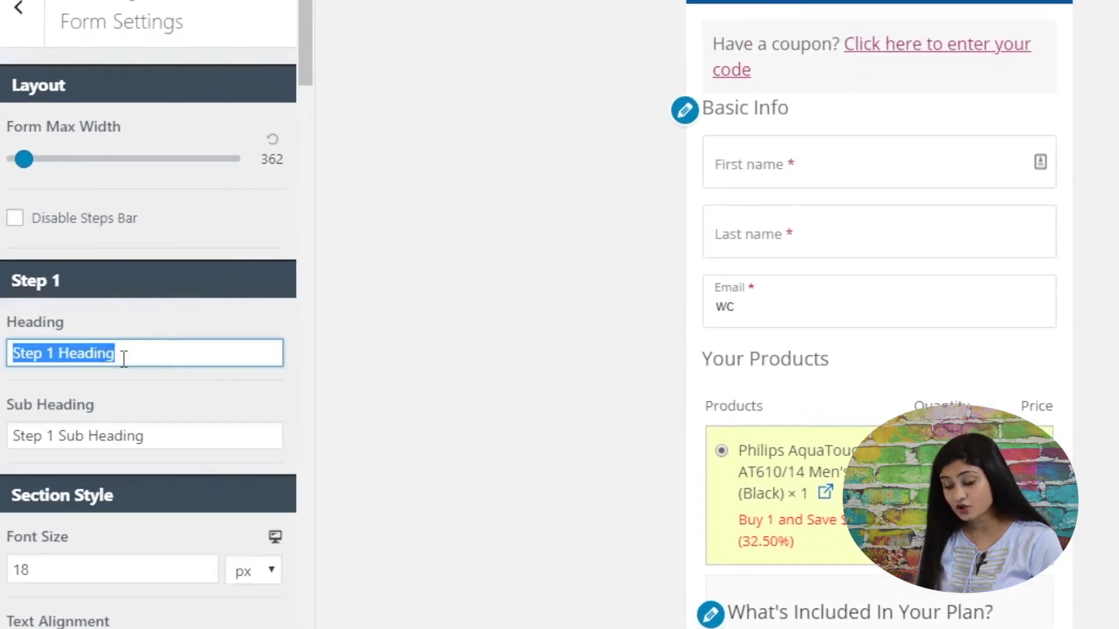
text(Ci)
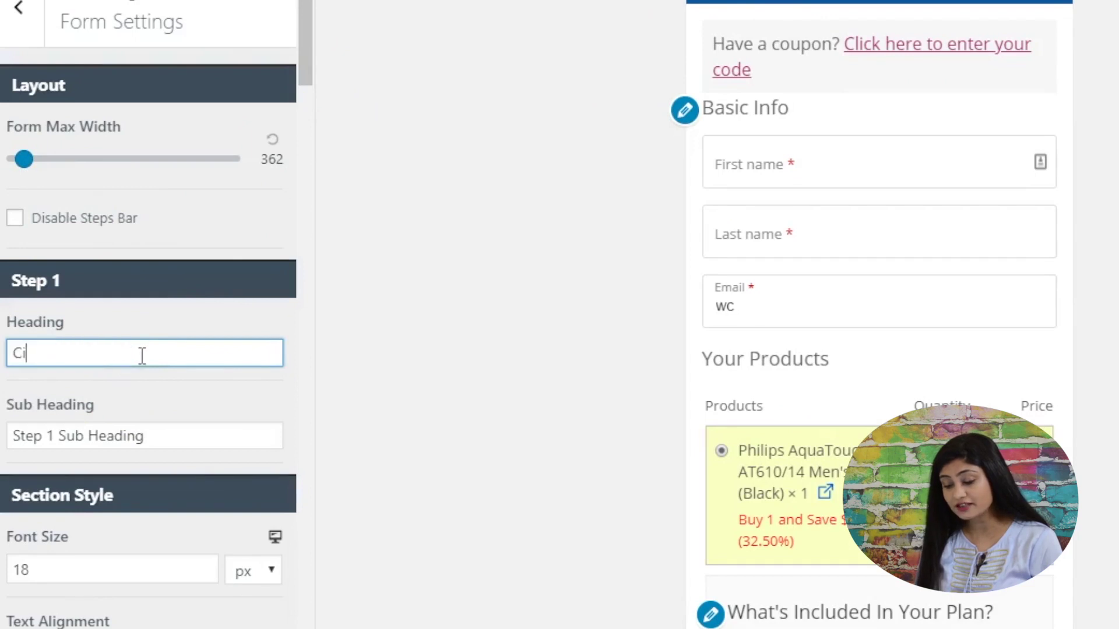
text(mplete Yi)
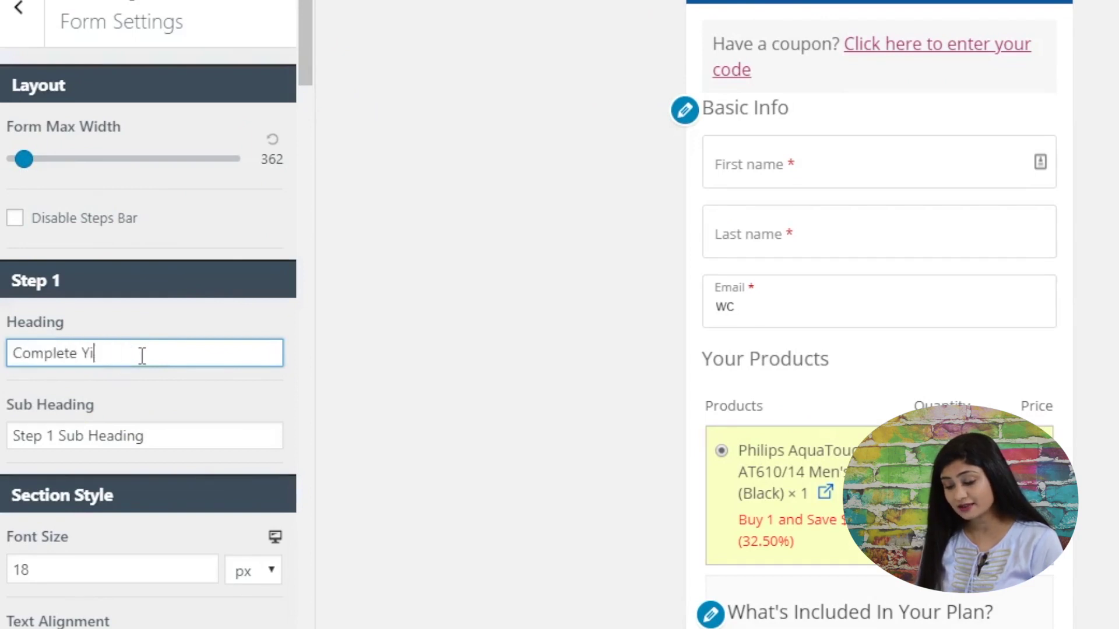
text(r Order)
- Set the Step 1 sub heading to "Where should we ship it?"
key(Tab)
text(Wh)
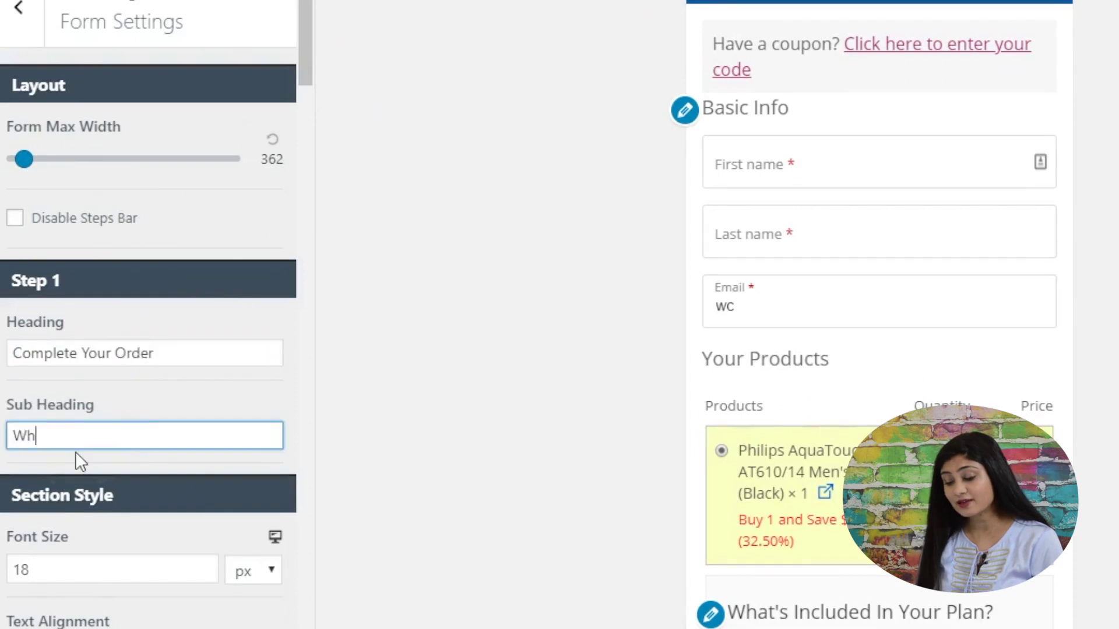
text(ere should we sh)
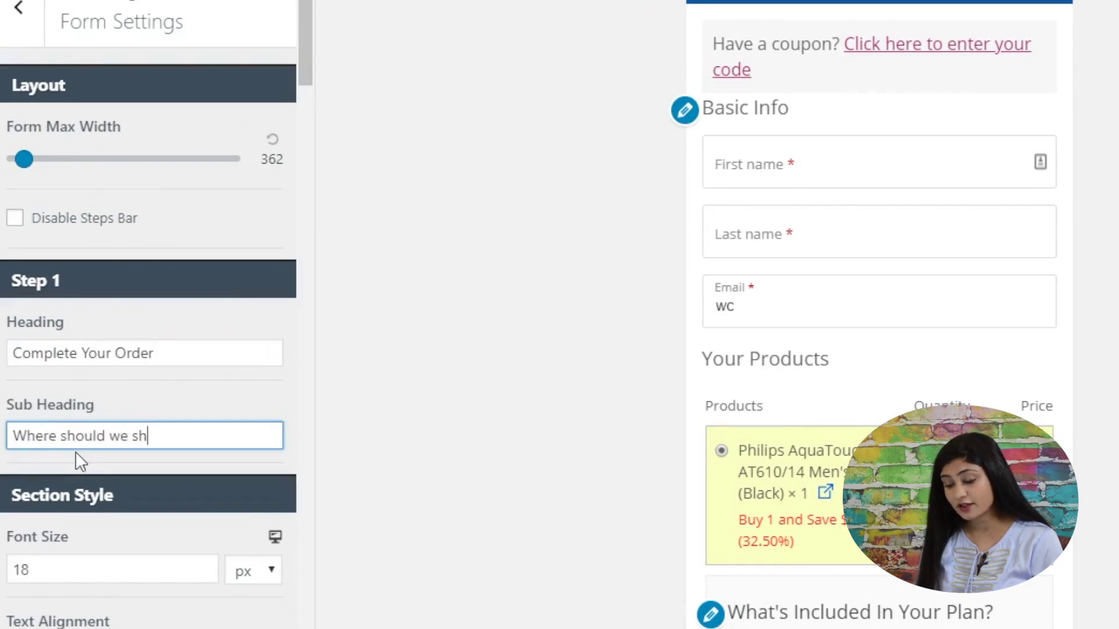
text(ip it)
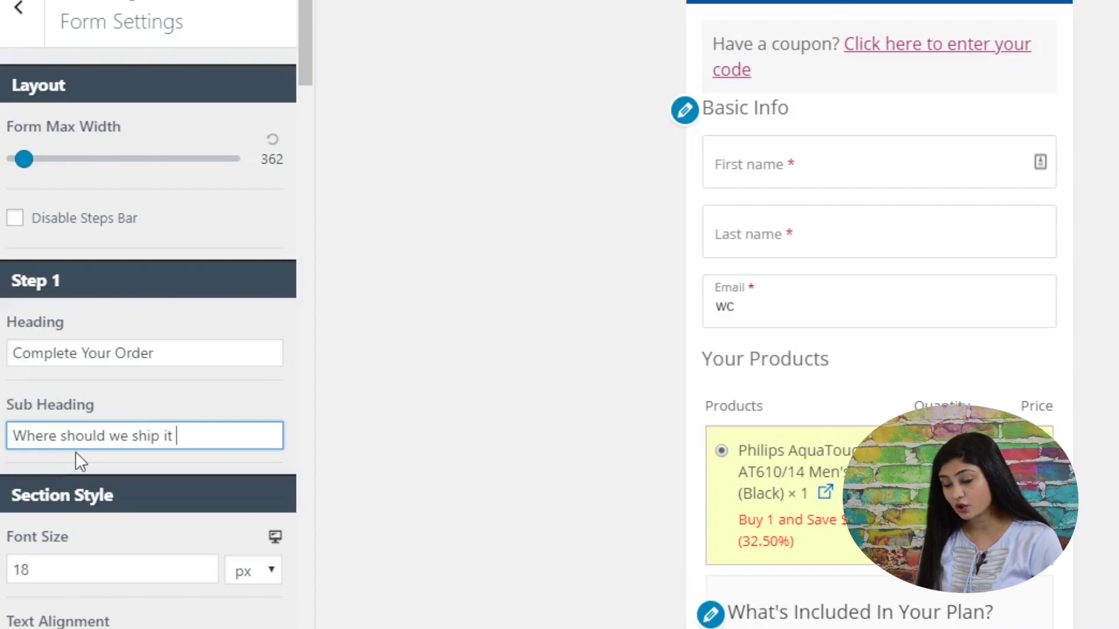
click(181, 431)
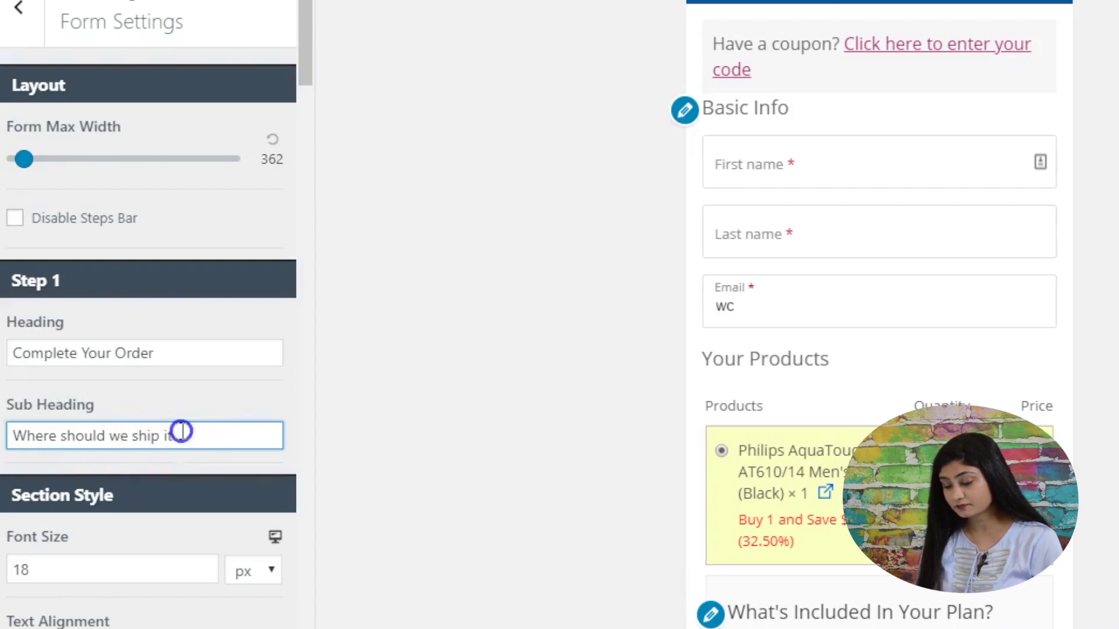
text(?)
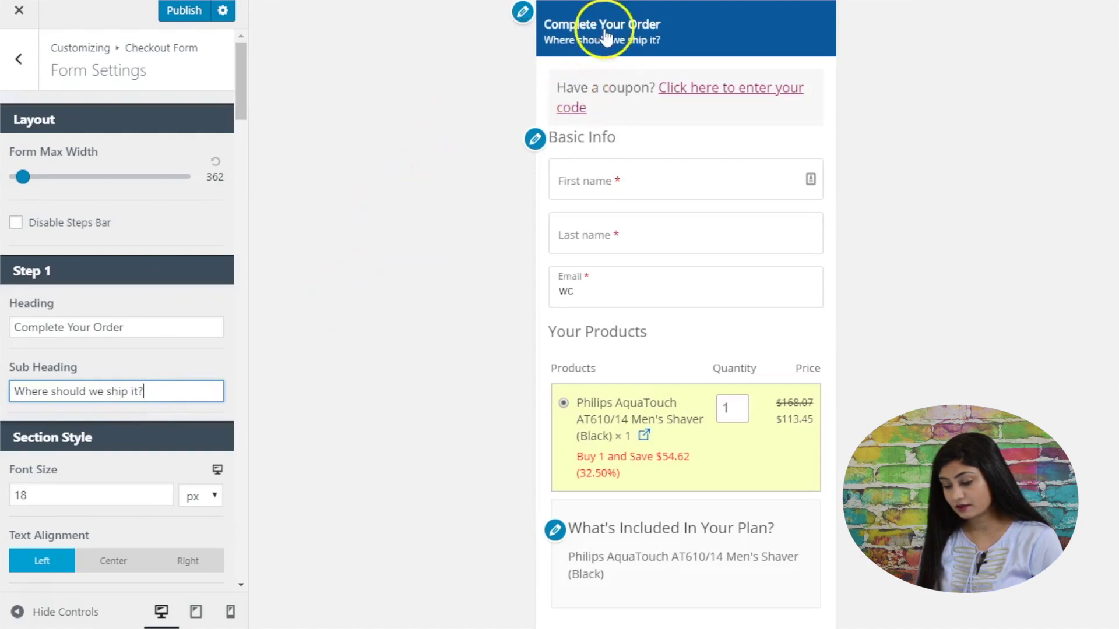
- Review the section style settings and the previewed product list, pricing, plan details and Shipping Details fields
scroll(131, 305, down, 1)
scroll(132, 308, down, 4)
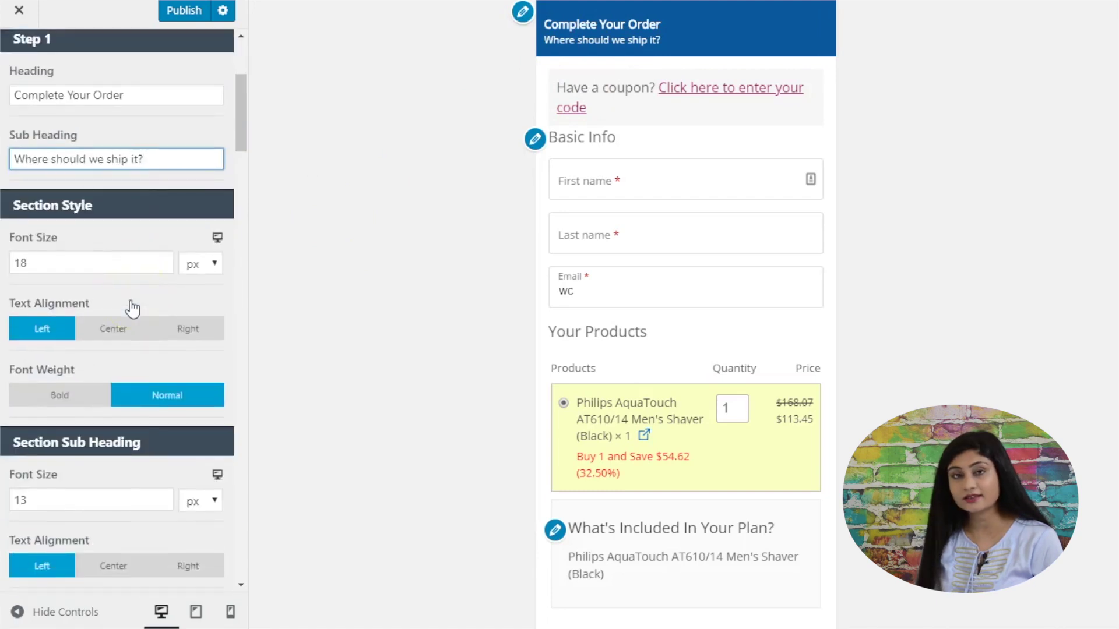
scroll(133, 308, down, 2)
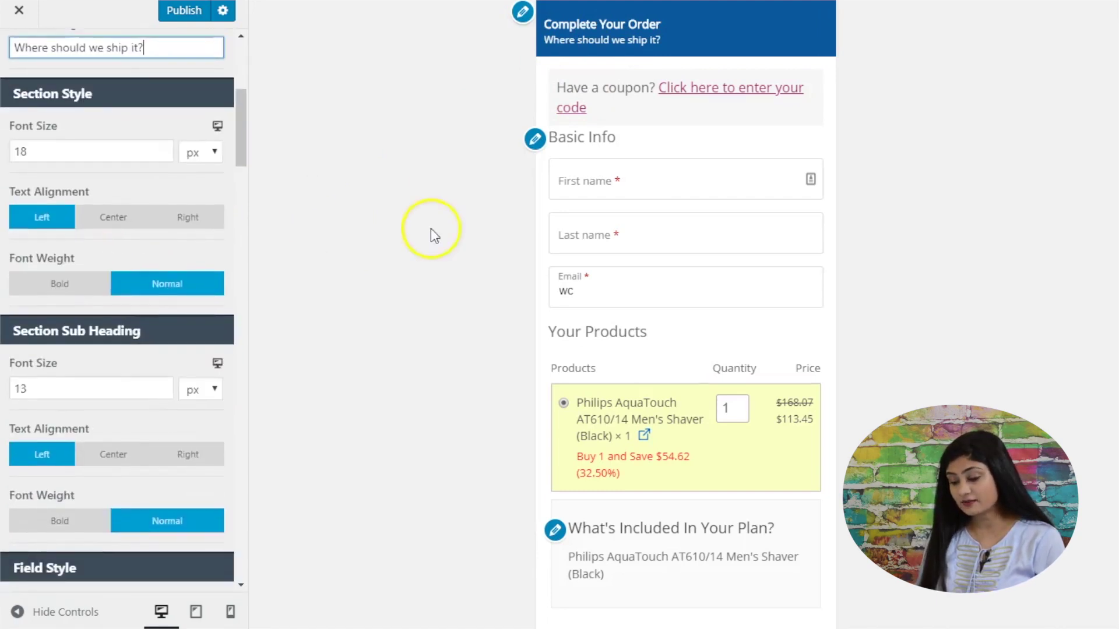
scroll(542, 239, down, 2)
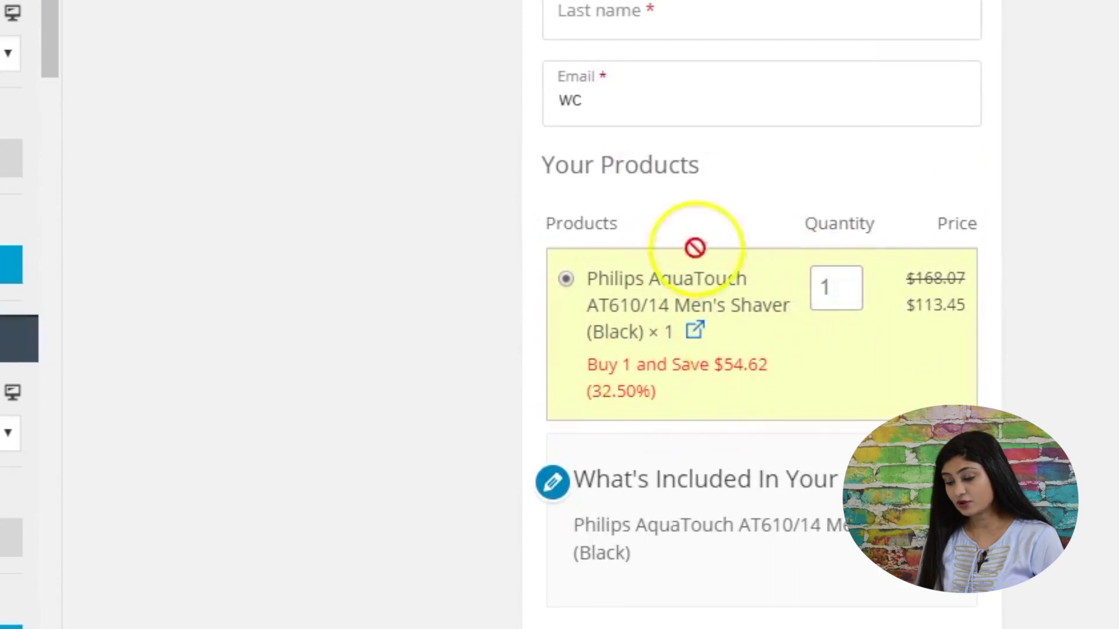
scroll(571, 333, down, 2)
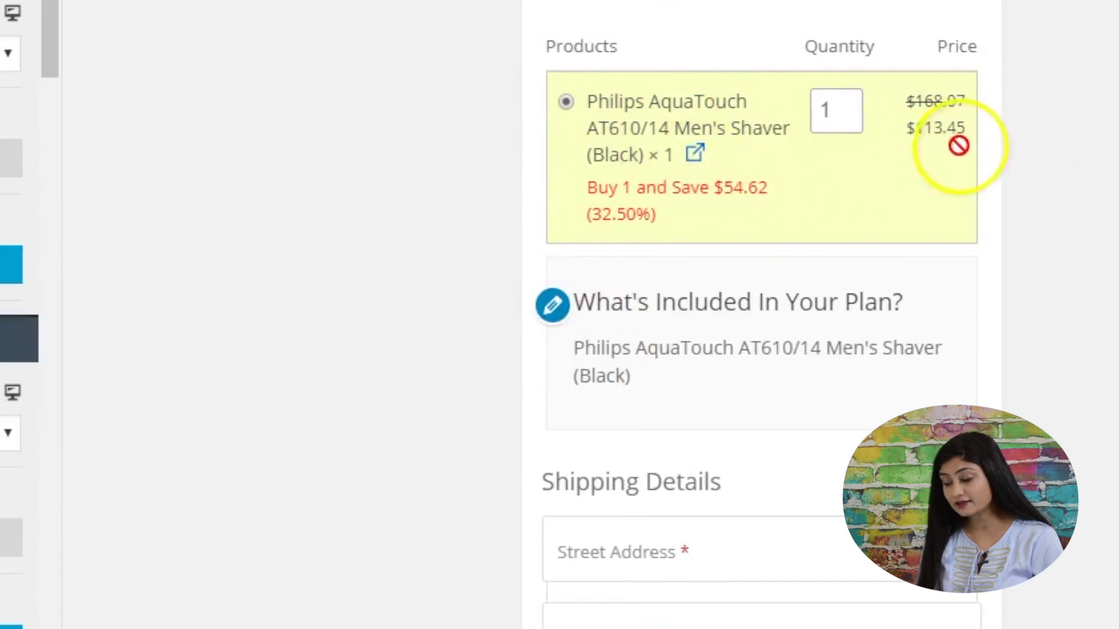
scroll(957, 145, up, 1)
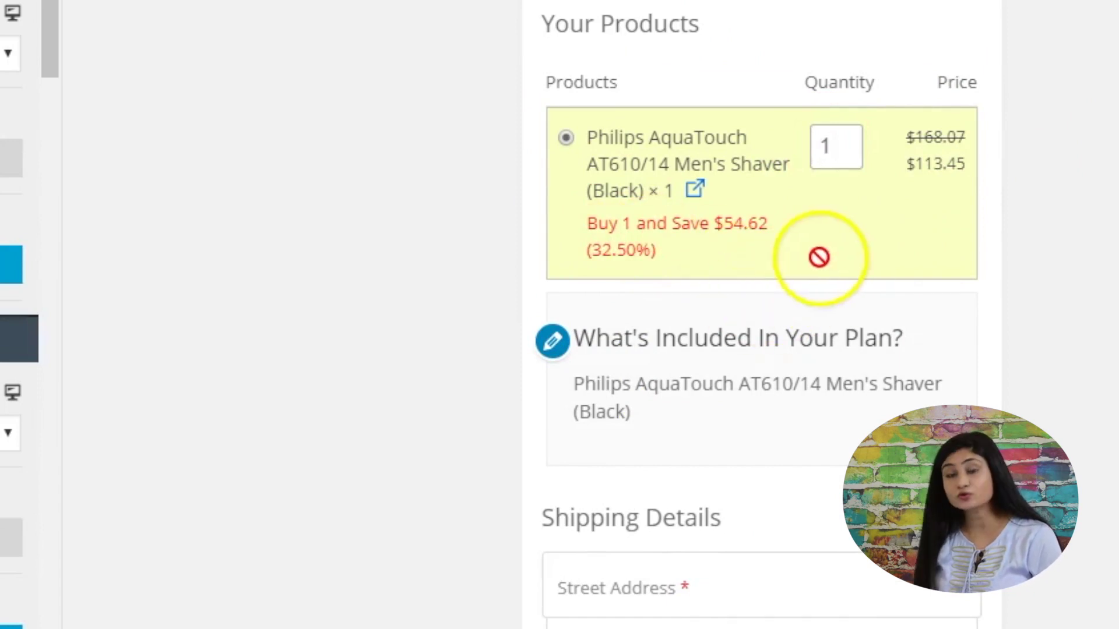
scroll(753, 267, down, 3)
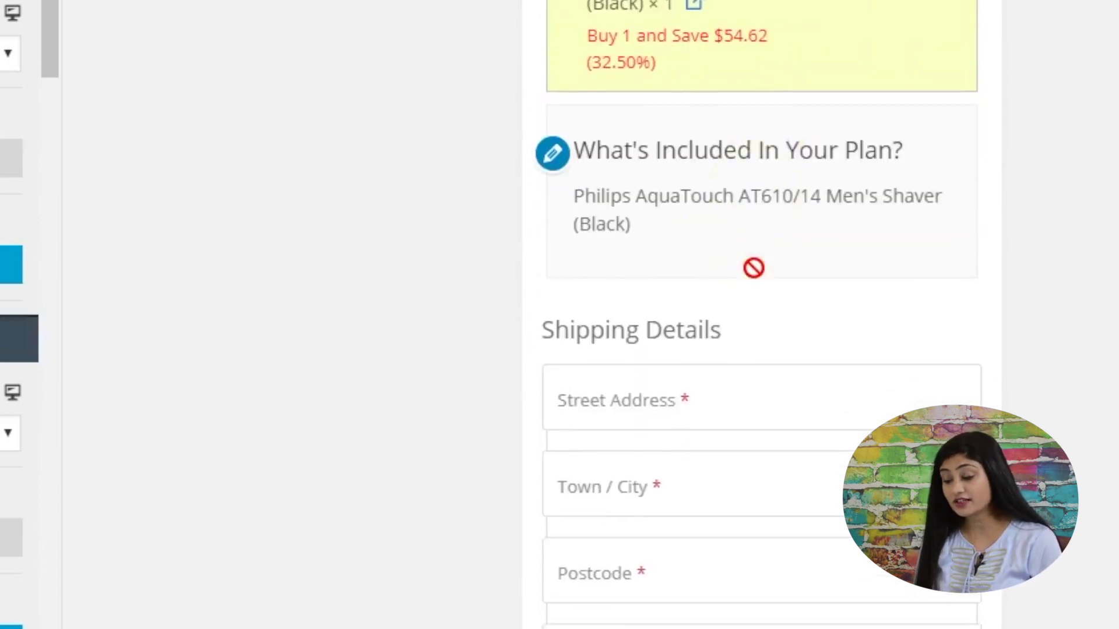
scroll(753, 268, down, 2)
scroll(674, 279, down, 2)
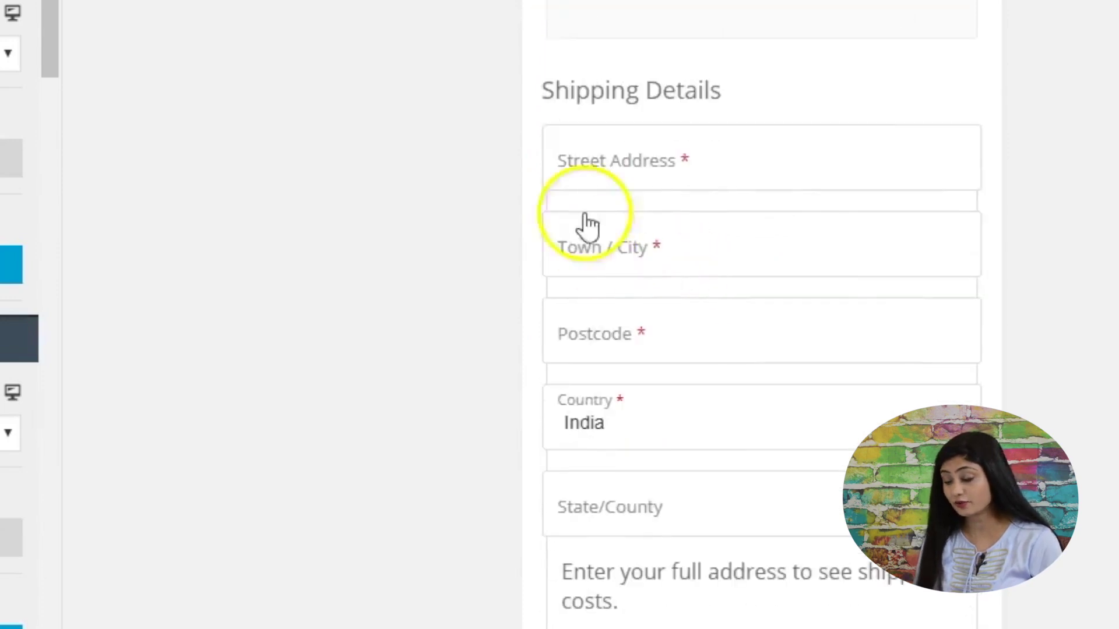
scroll(684, 519, down, 10)
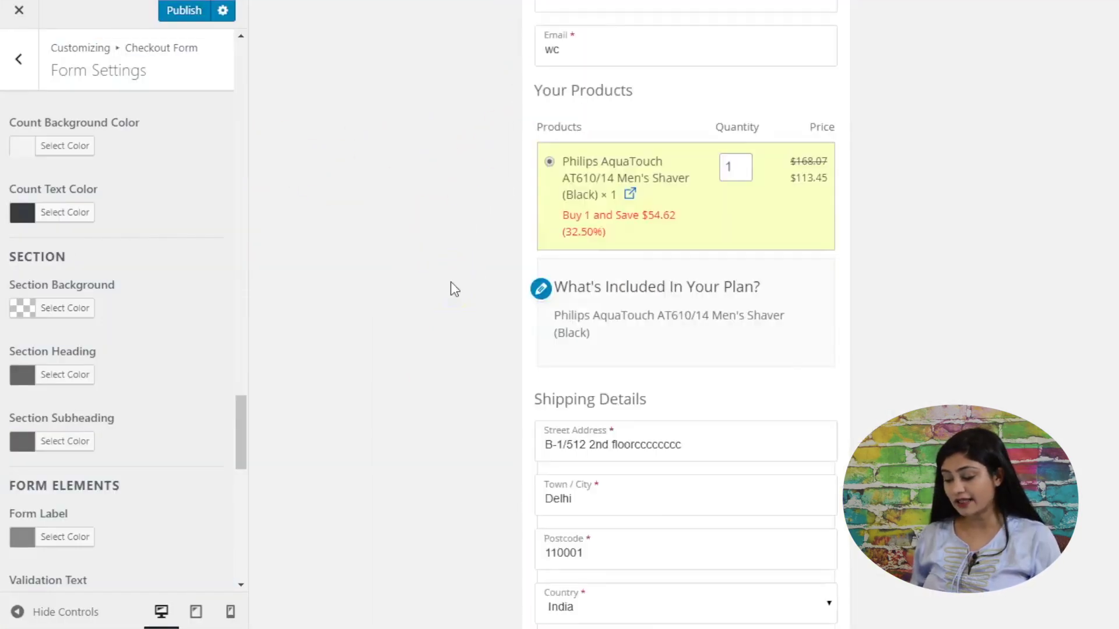
- Publish the checkout form's customizations and return to the checkout page editor
click(186, 18)
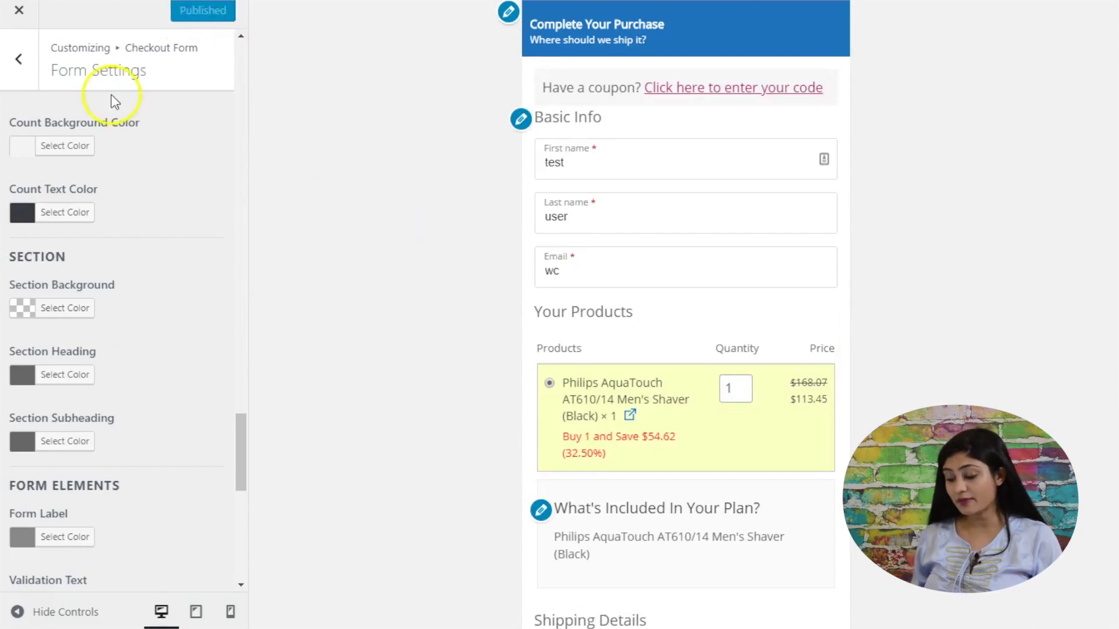
click(17, 11)
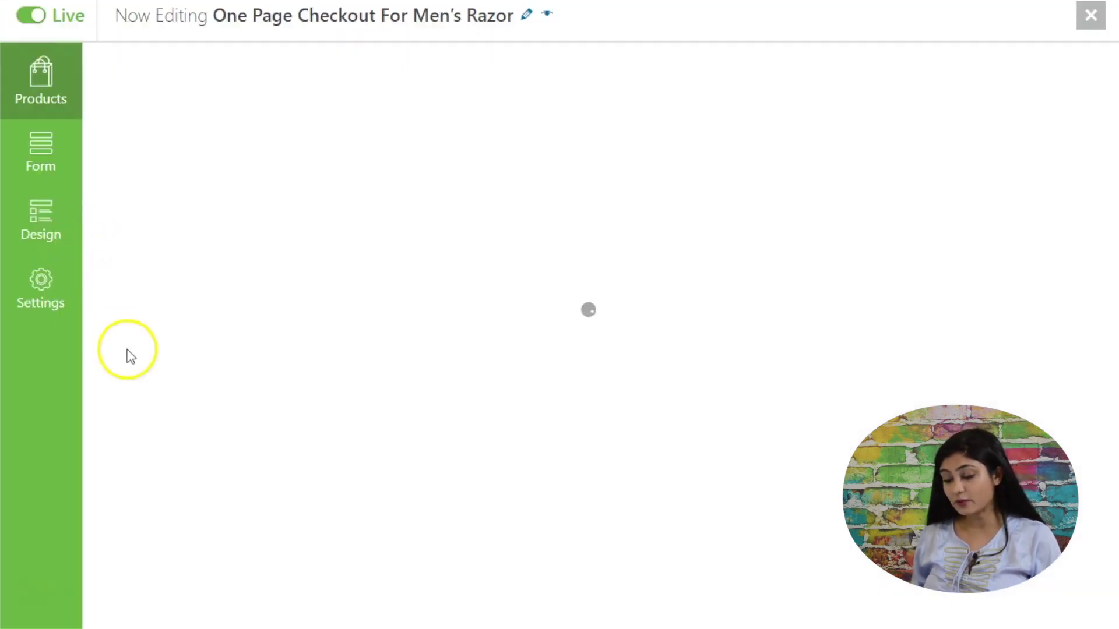
- Copy the Embed Forms 1 shortcode without the lightbox option, [wfacp_forms id='6242'], from the checkout's design settings
click(29, 230)
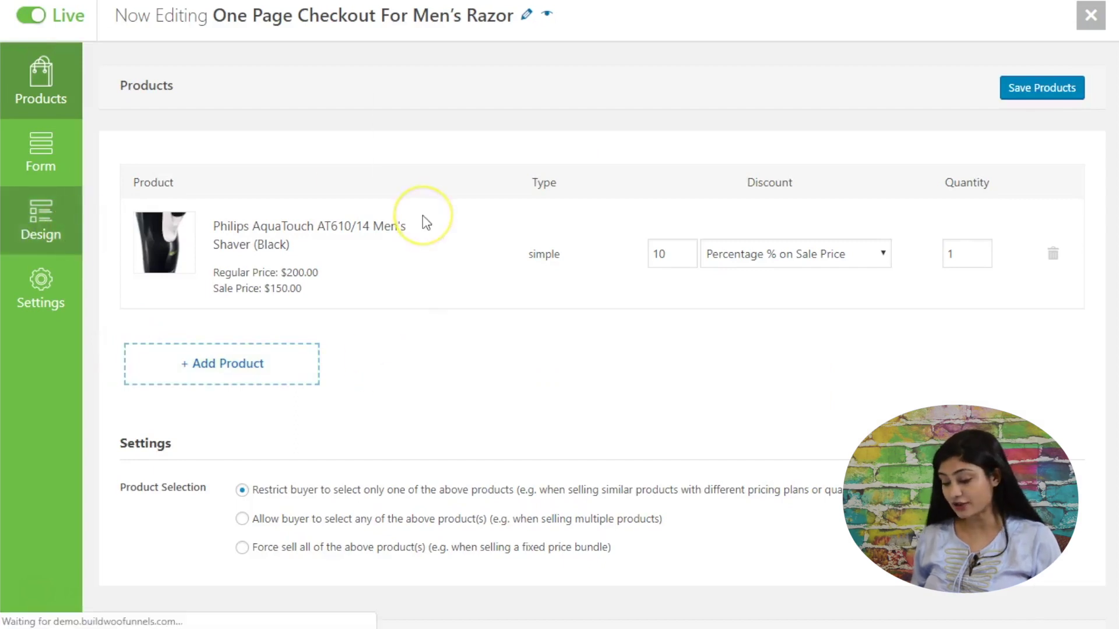
scroll(320, 265, down, 5)
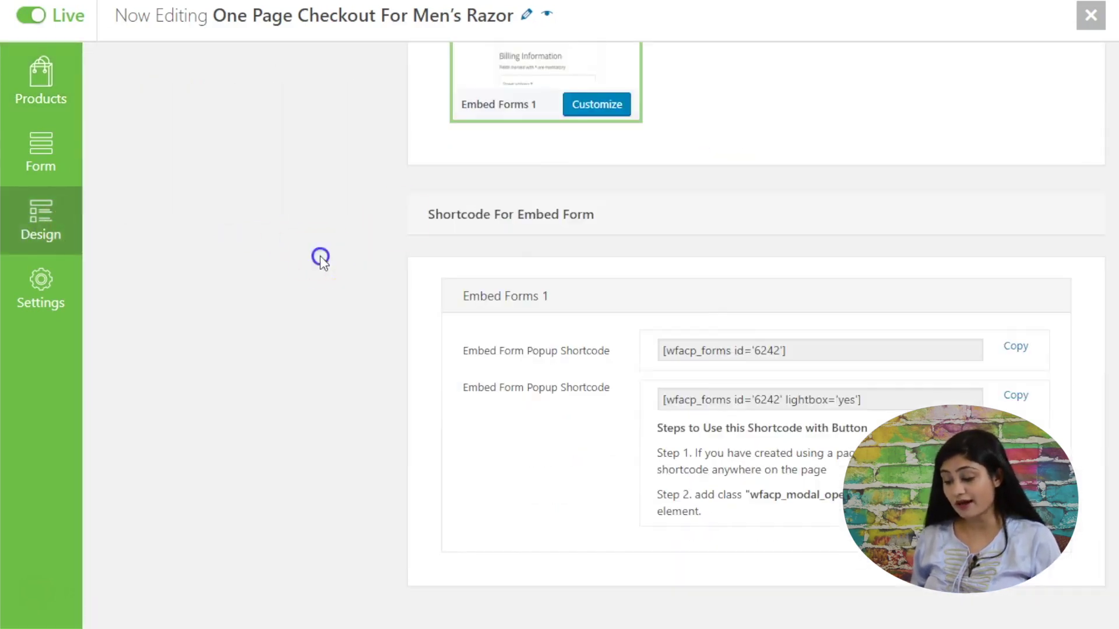
click(724, 358)
key(ctrl+c)
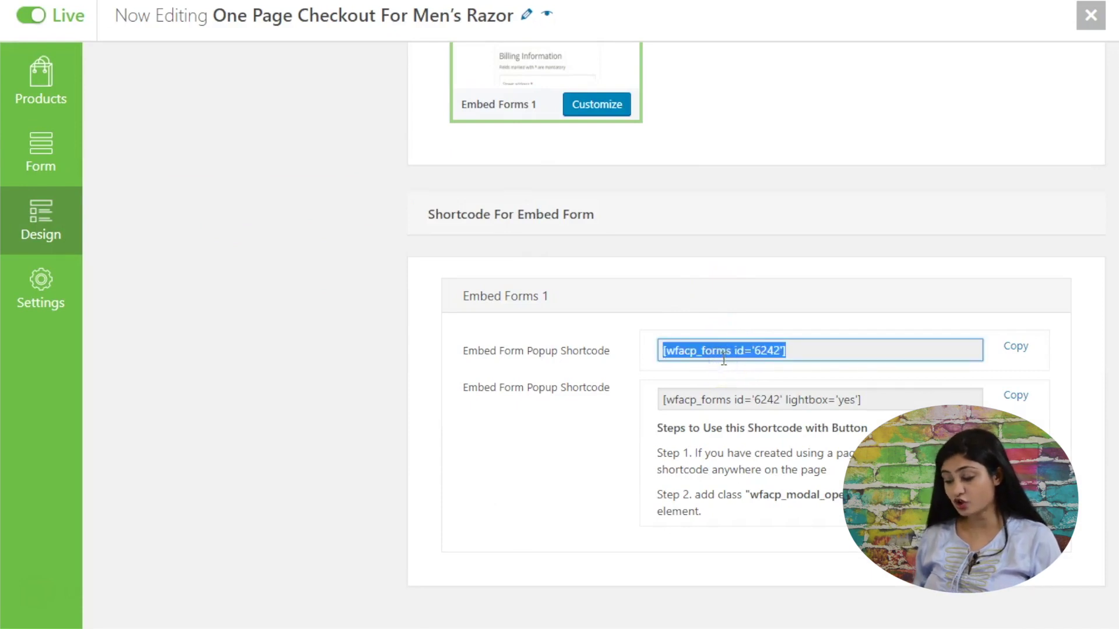
click(724, 360)
click(432, 372)
- Switch to the shaver sales page in Elementor and add a Shortcode widget to the empty column beside the product image
scroll(432, 370, up, 5)
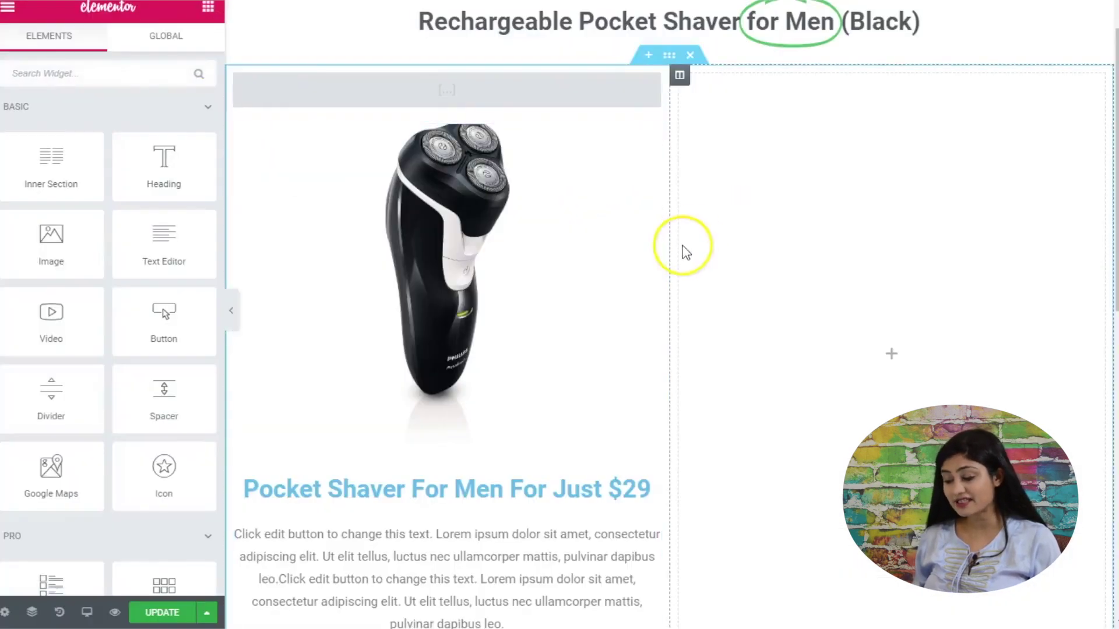
scroll(683, 247, down, 6)
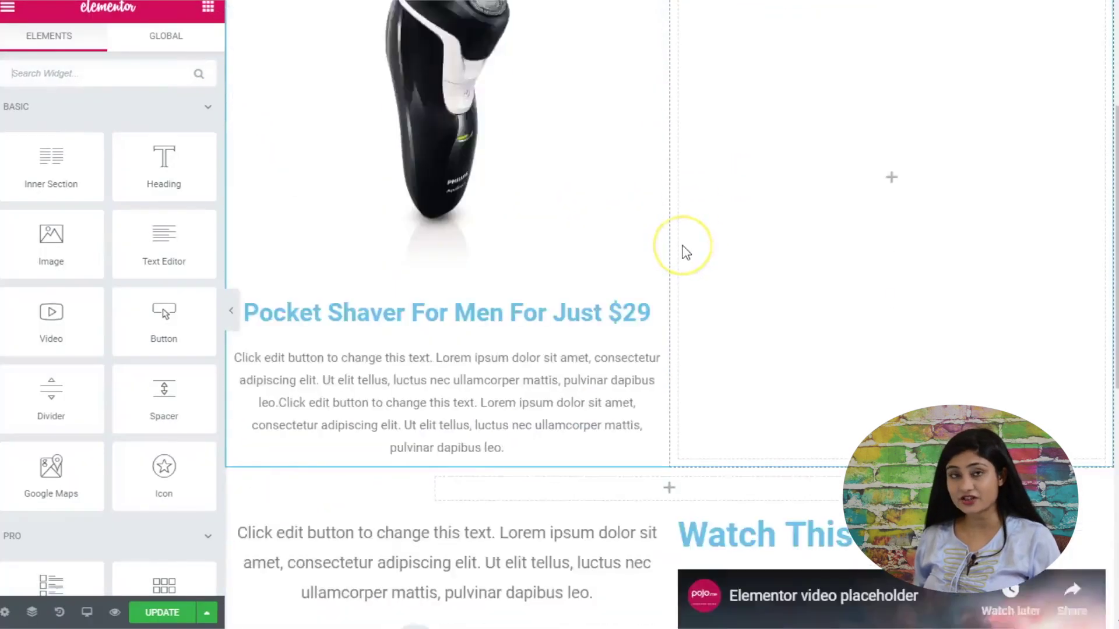
scroll(683, 251, up, 6)
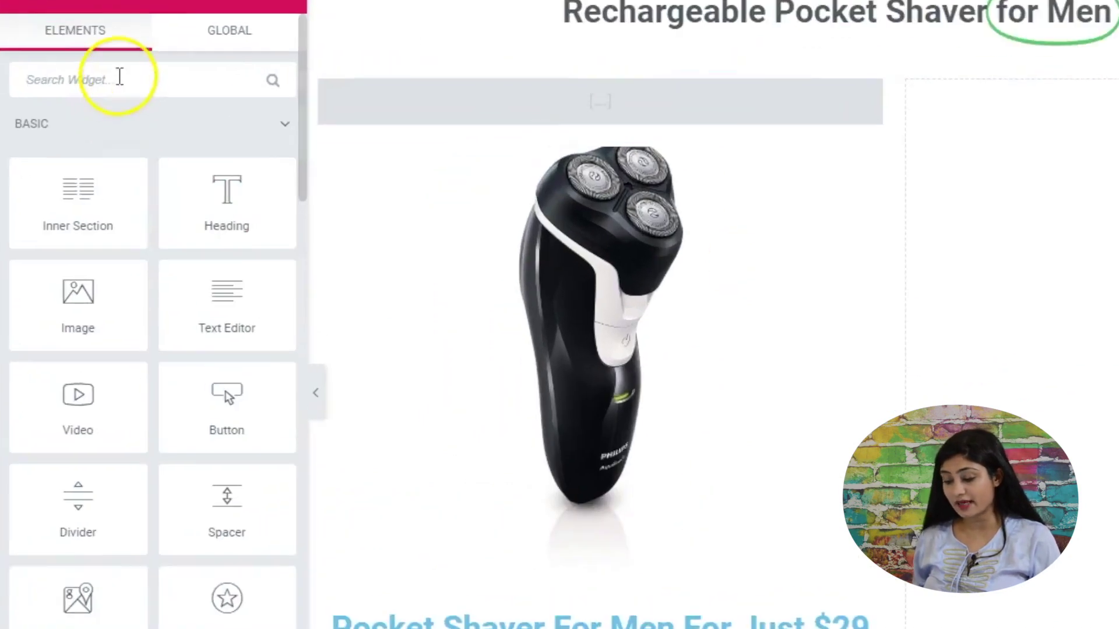
click(81, 71)
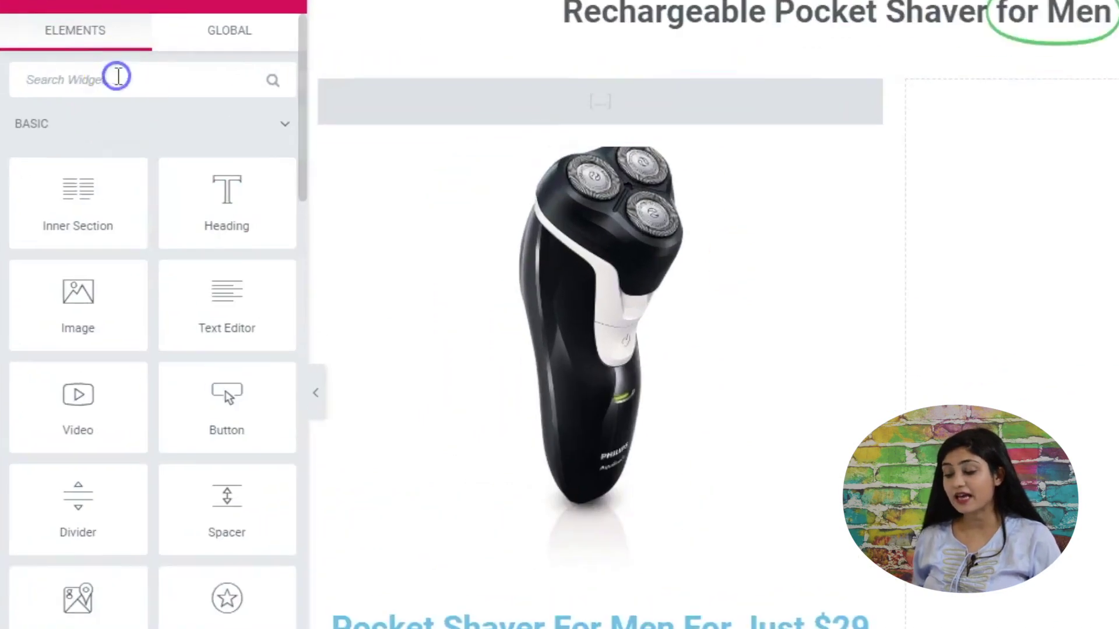
text(sho)
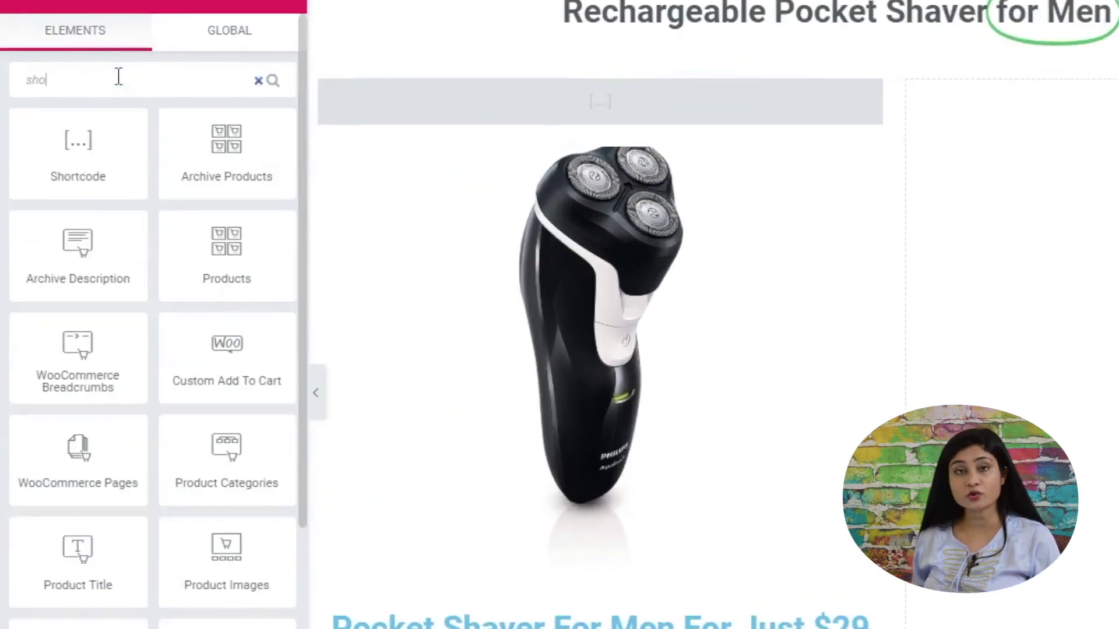
drag(33, 164, 1118, 431)
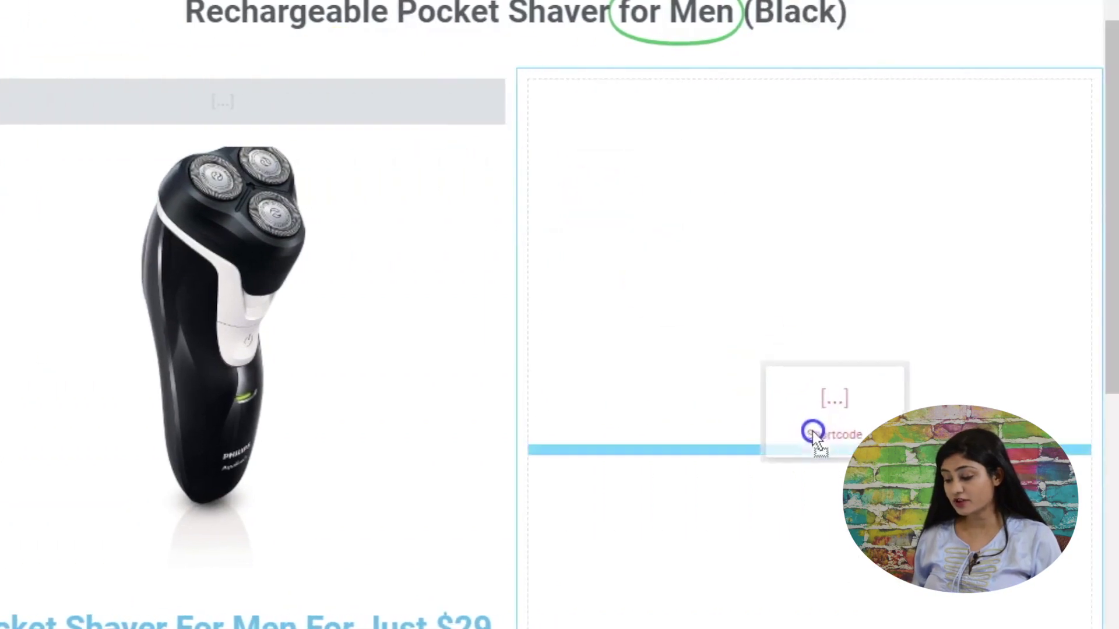
drag(813, 431, 810, 438)
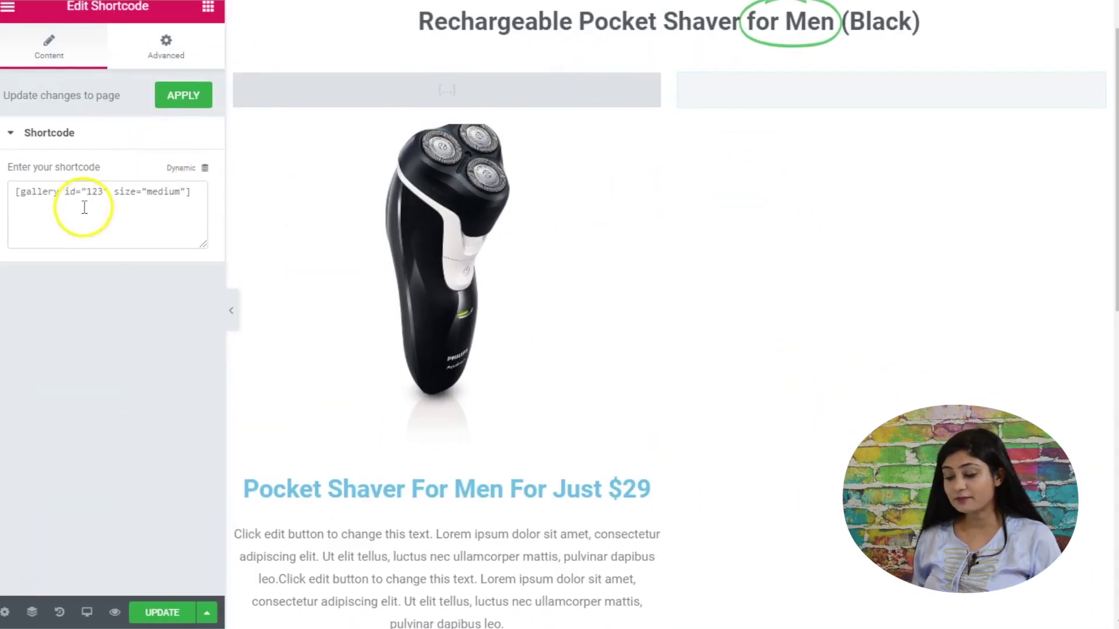
- Set the widget's shortcode to [wfacp_forms id='6242'] and apply the change to the page
key(ctrl+a)
key(ctrl+v)
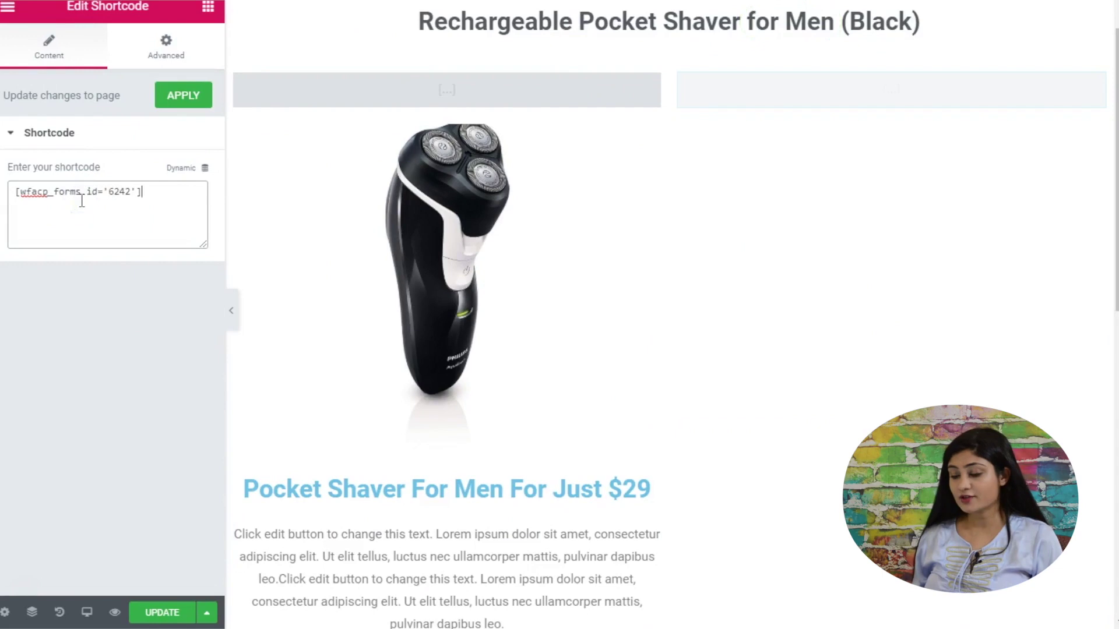
click(186, 97)
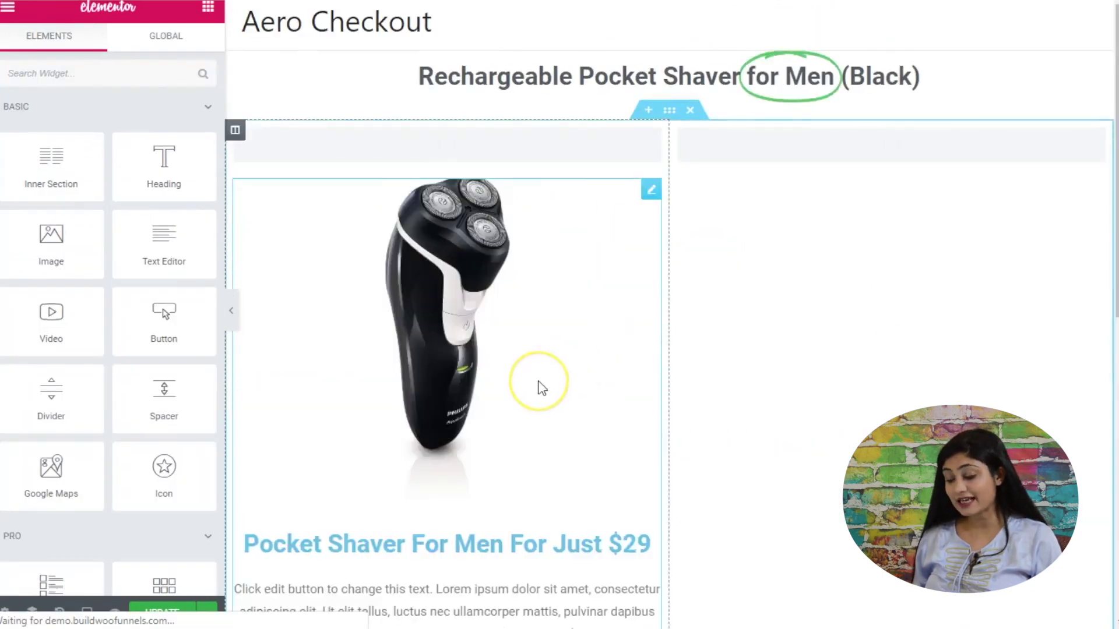
- Examine the embedded checkout form on the sales page, including its payment options, order summary, shipping methods and product savings text
scroll(541, 387, down, 2)
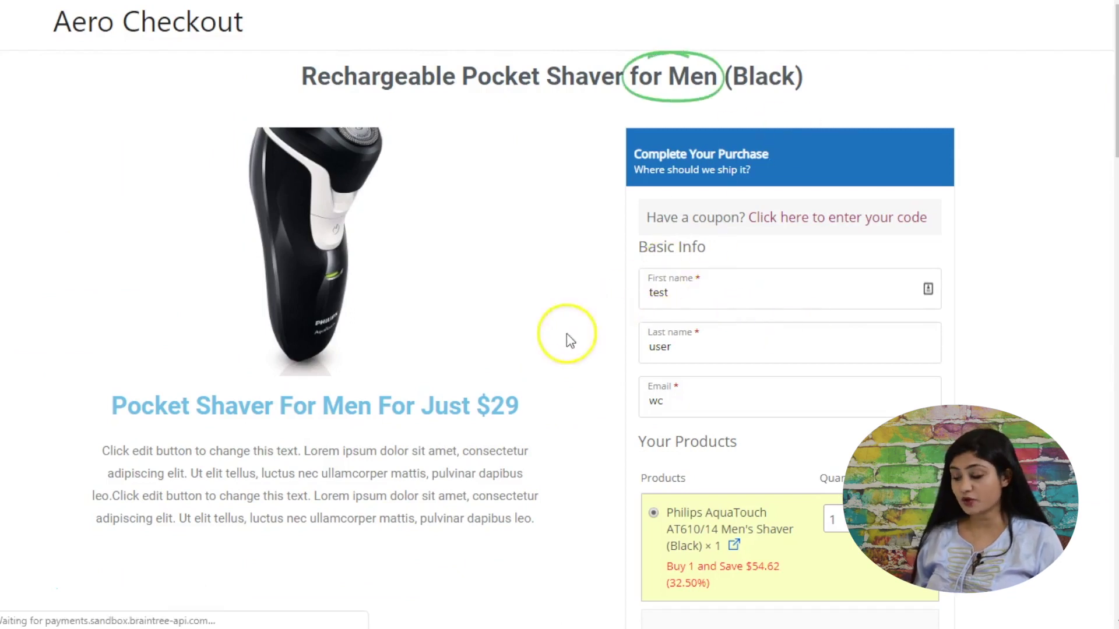
scroll(567, 334, down, 12)
scroll(567, 335, down, 12)
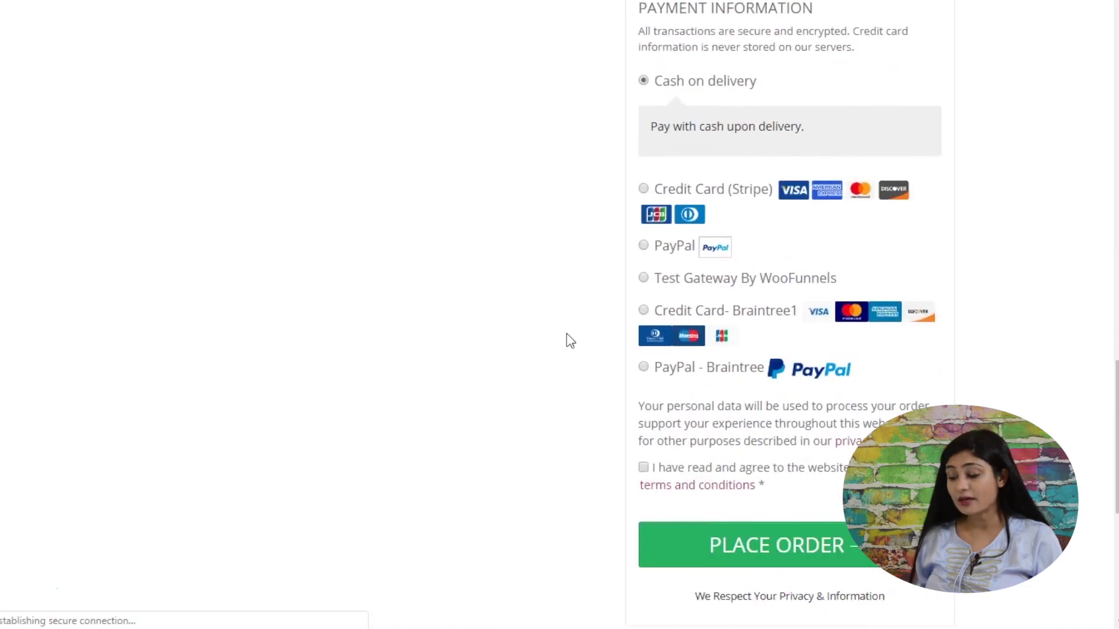
scroll(567, 341, down, 3)
scroll(847, 225, up, 7)
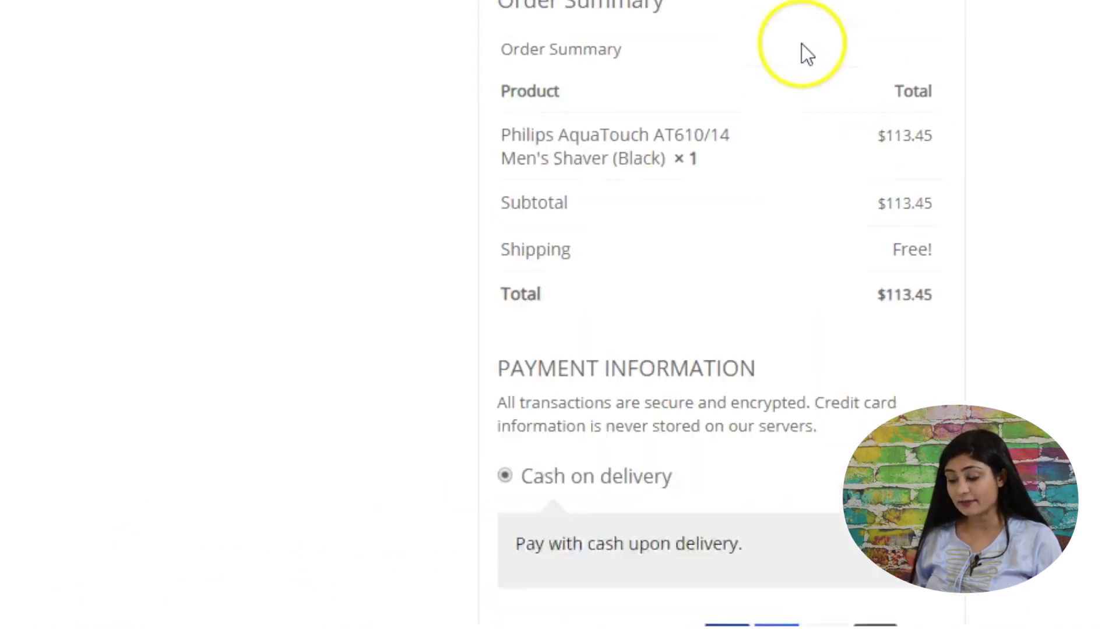
scroll(802, 44, up, 1)
scroll(742, 128, up, 8)
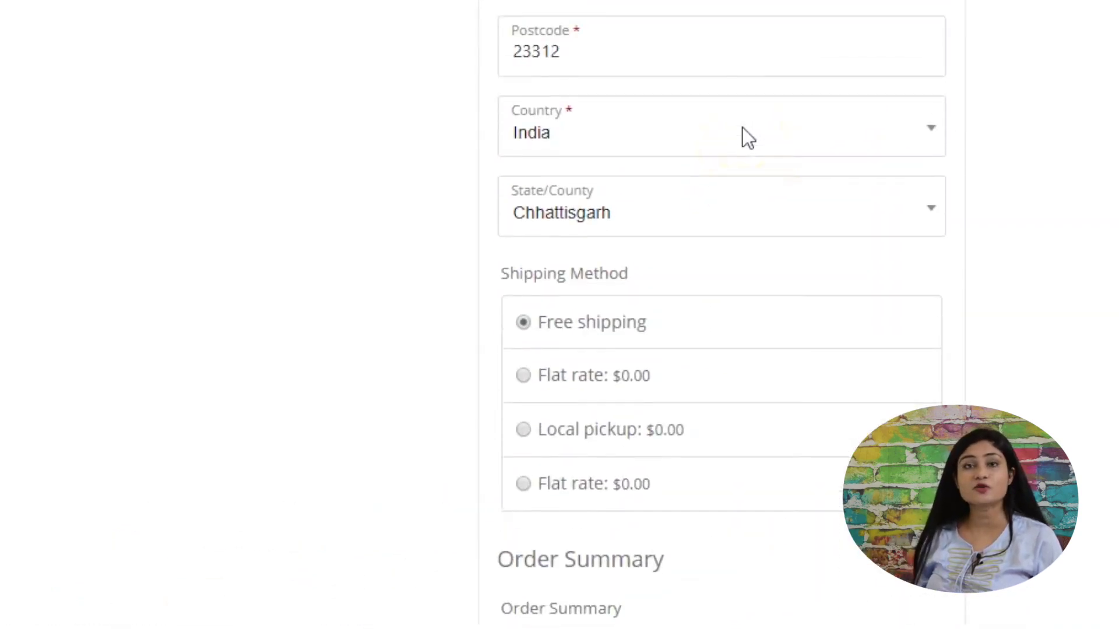
scroll(742, 127, up, 6)
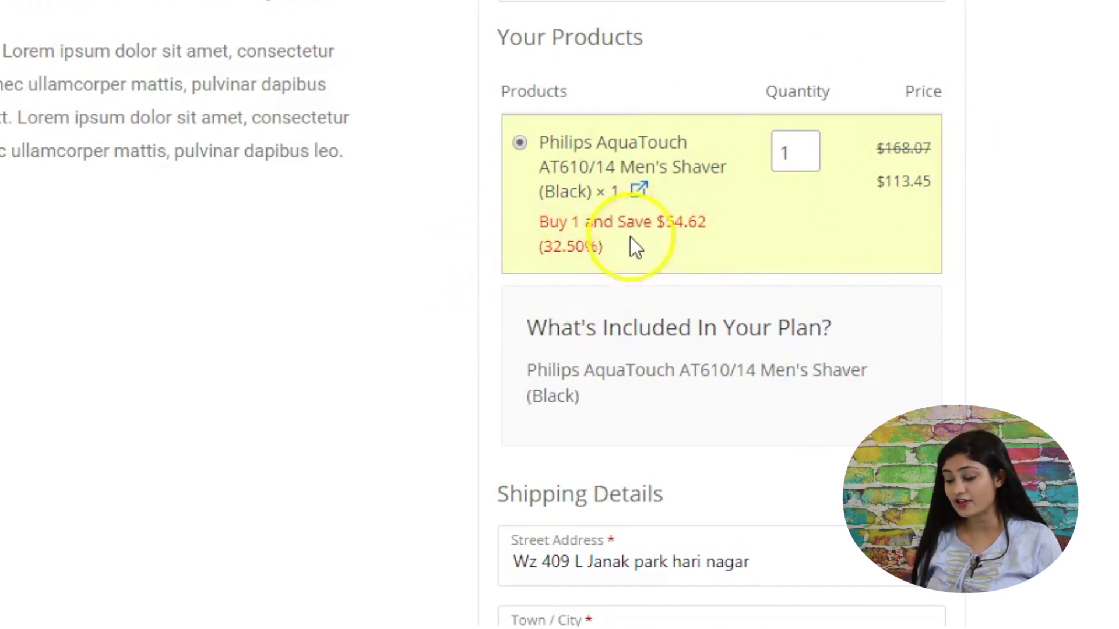
triple_click(568, 247)
click(444, 228)
scroll(444, 226, up, 5)
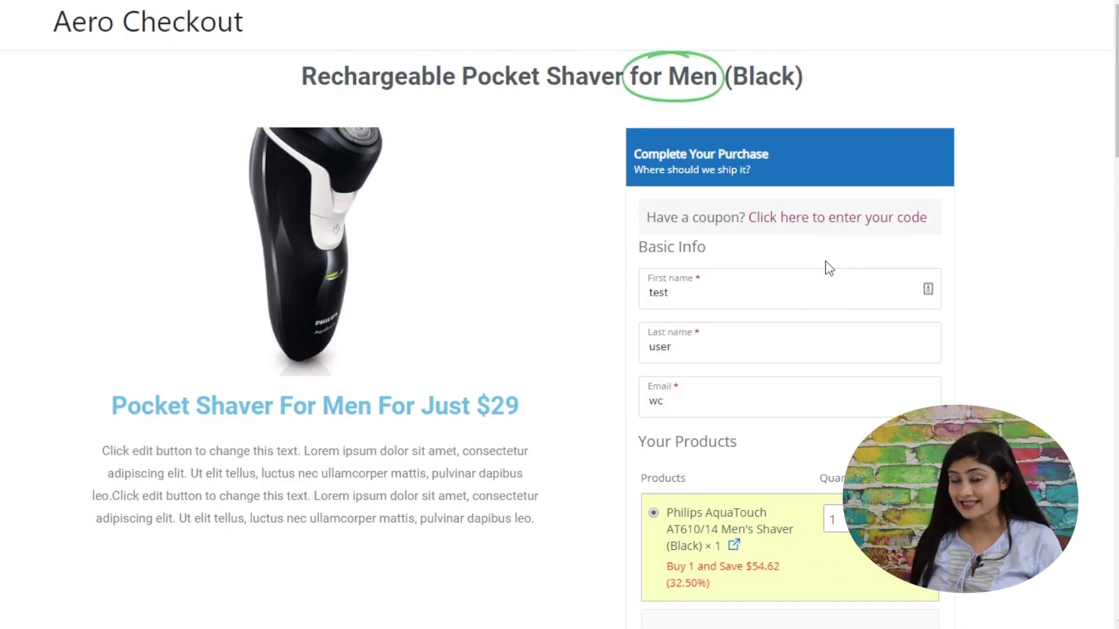
- Look over the whole sales page from the Complete Your Purchase header down to the Place Order area
scroll(636, 429, down, 2)
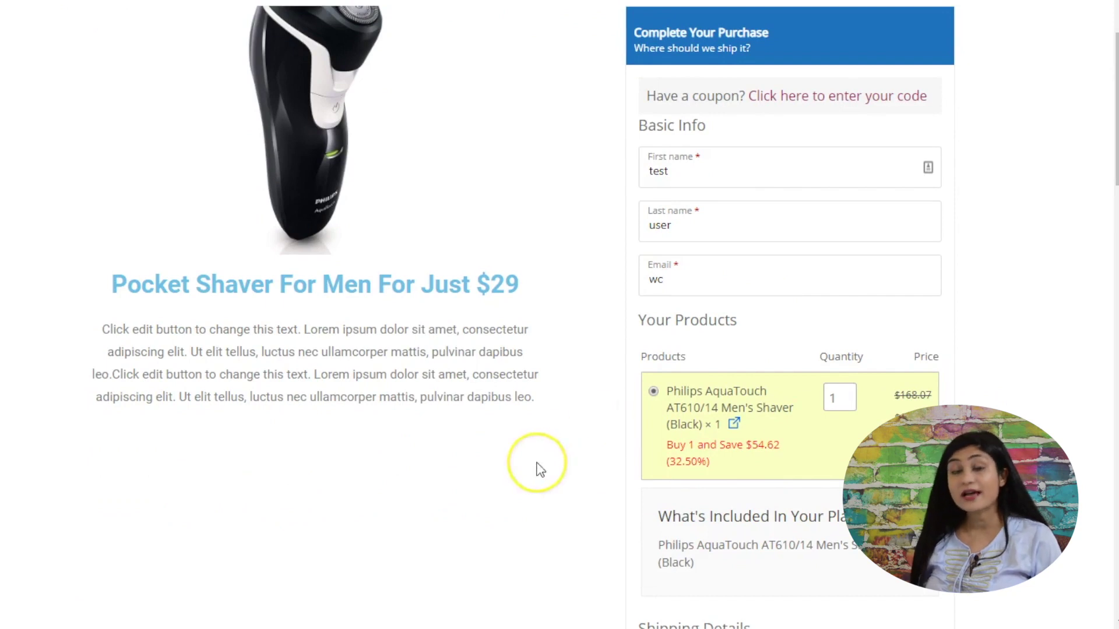
scroll(534, 464, down, 15)
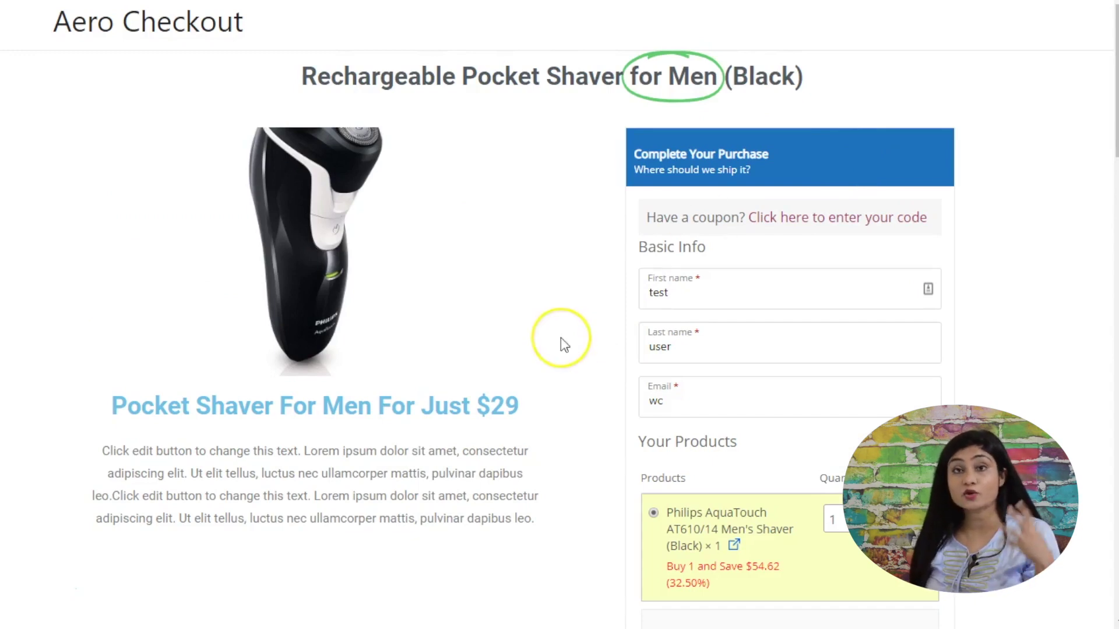
scroll(560, 341, down, 4)
scroll(563, 344, down, 10)
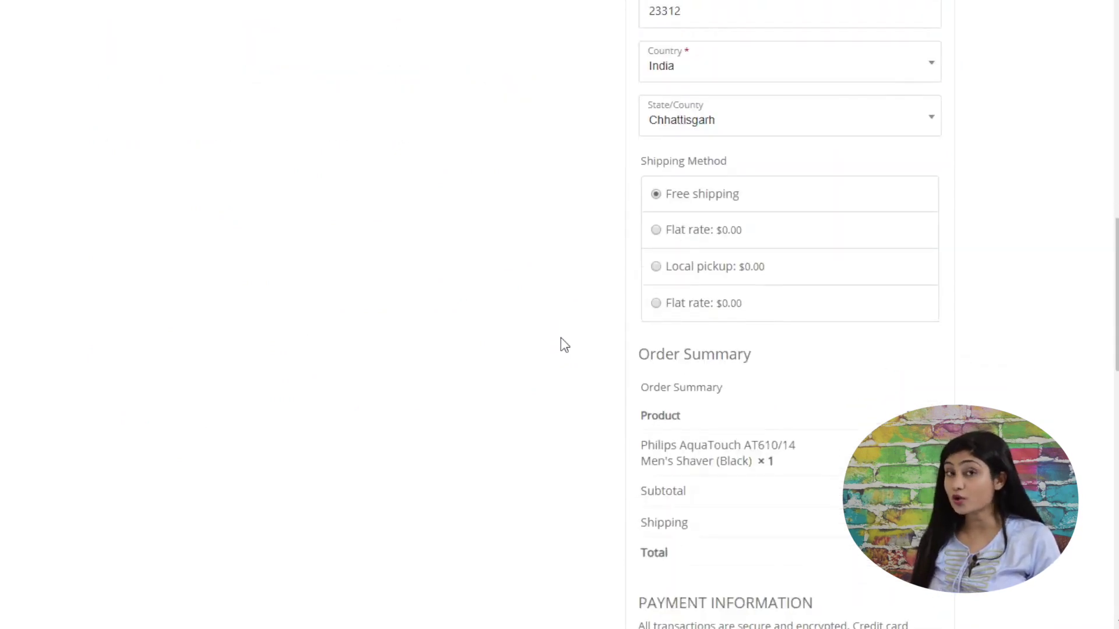
scroll(561, 339, down, 9)
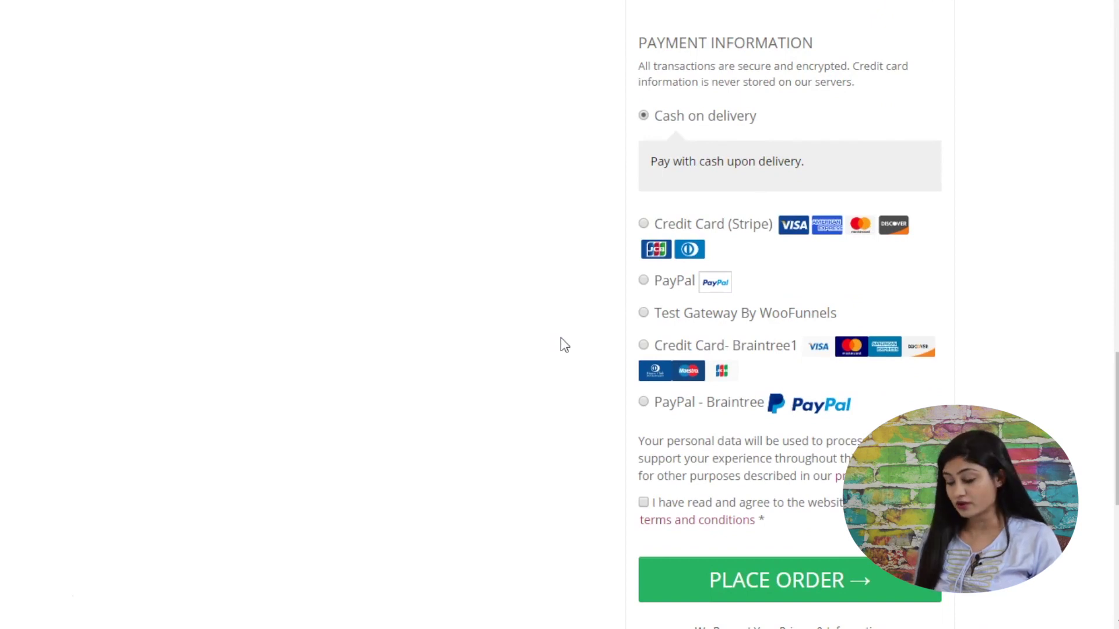
scroll(561, 339, up, 3)
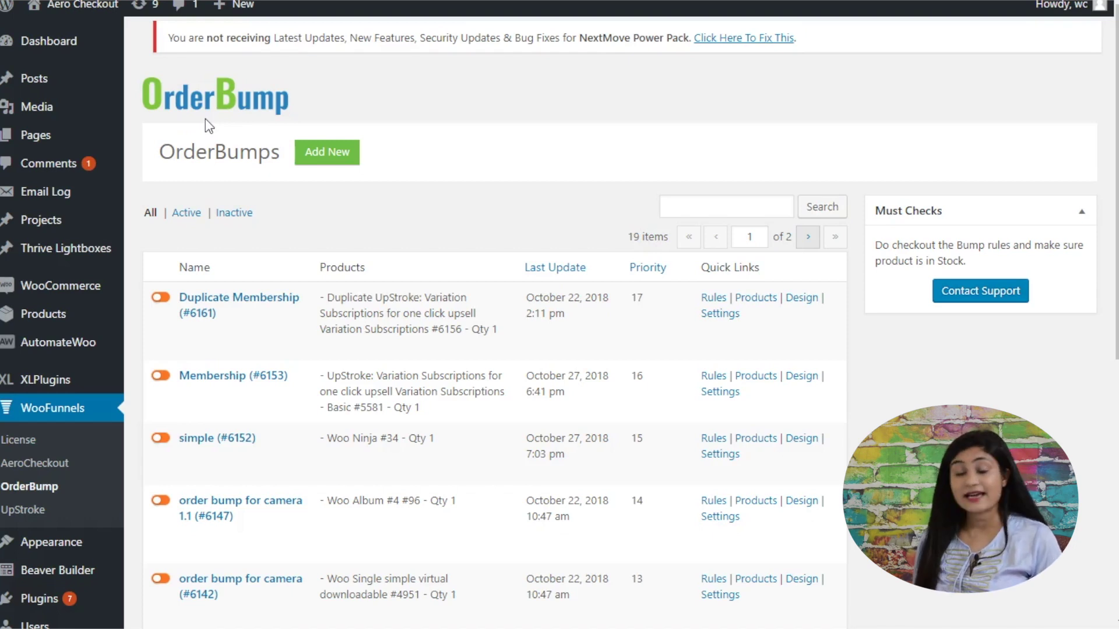
- Activate the order bump that offers the Nose Trimmer For Men in the WooFunnels OrderBumps list
scroll(325, 168, down, 3)
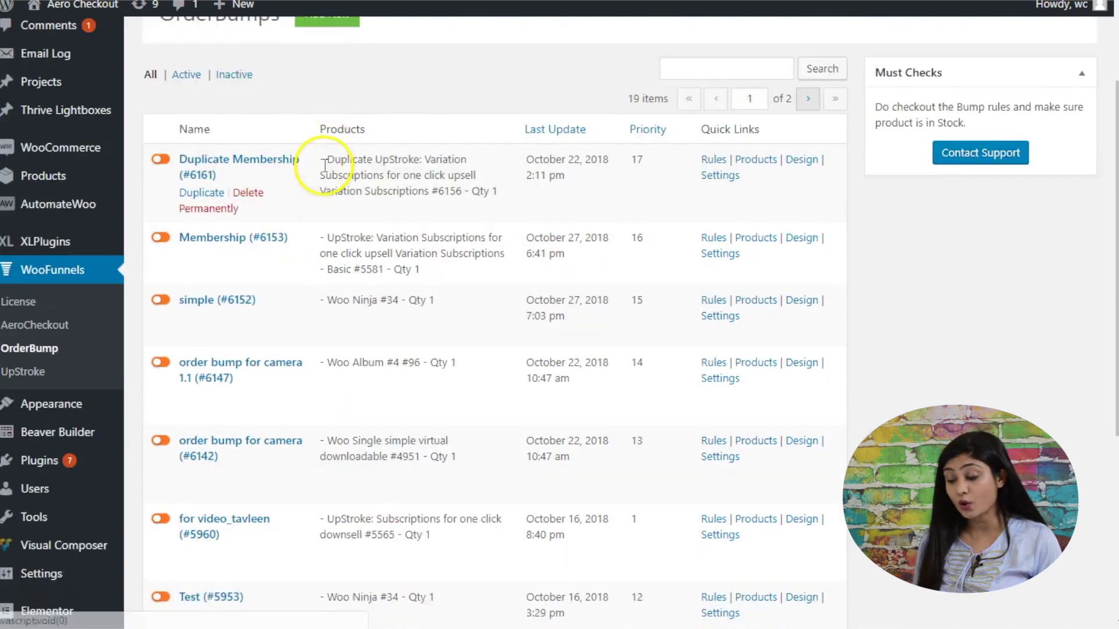
scroll(325, 168, up, 3)
scroll(325, 168, down, 2)
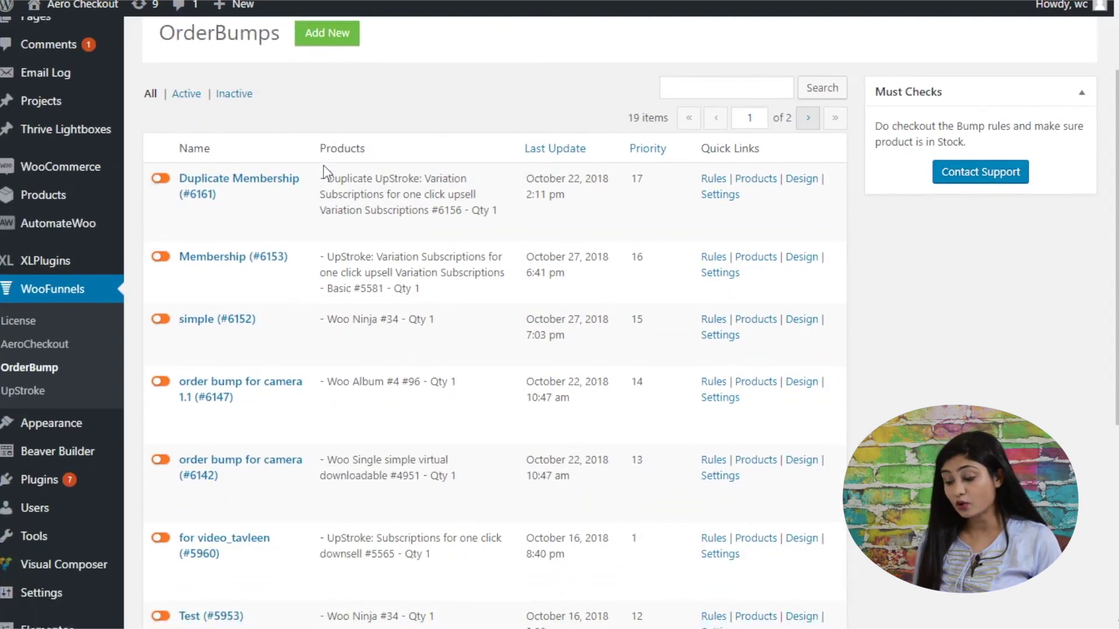
scroll(325, 169, down, 1)
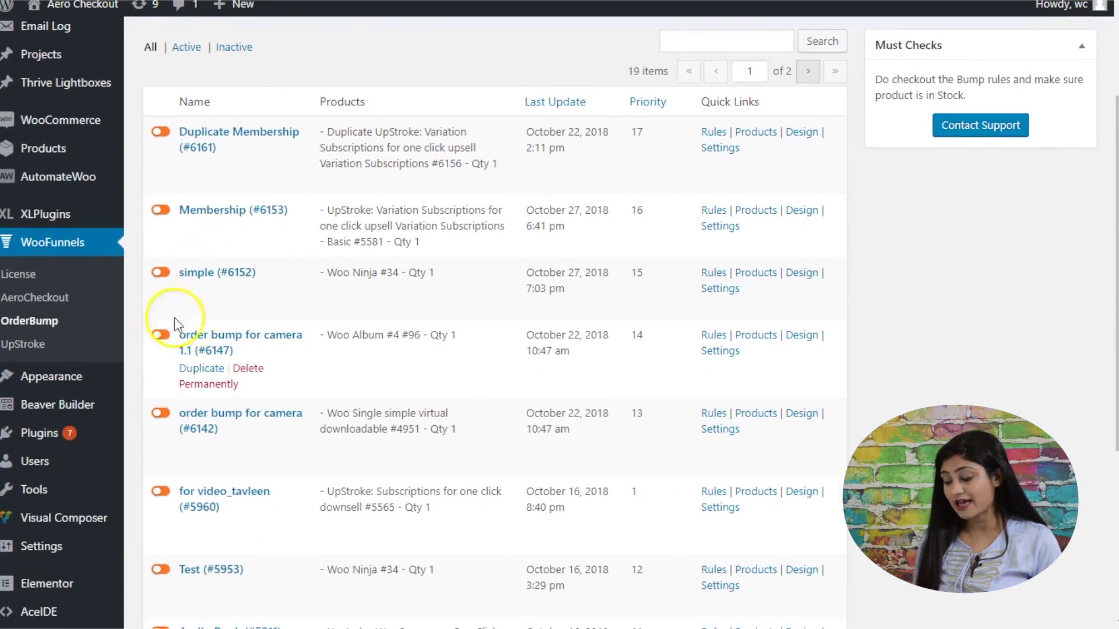
click(161, 272)
scroll(335, 271, up, 3)
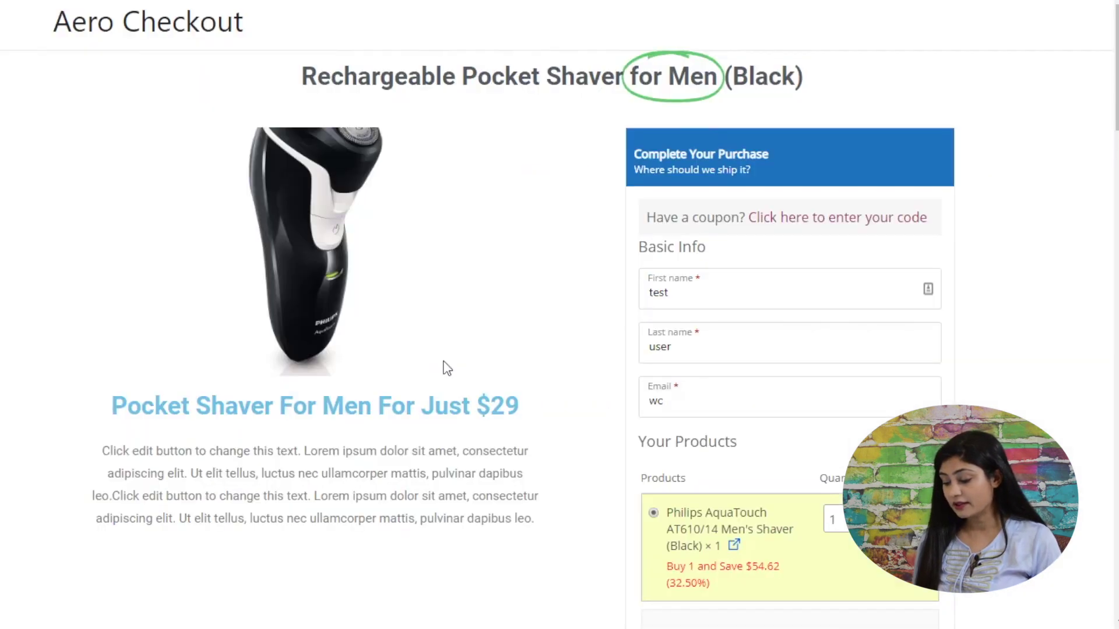
- Accept the Nose Trimmer For Men order bump beneath the payment options on the sales page's checkout form
scroll(447, 368, down, 15)
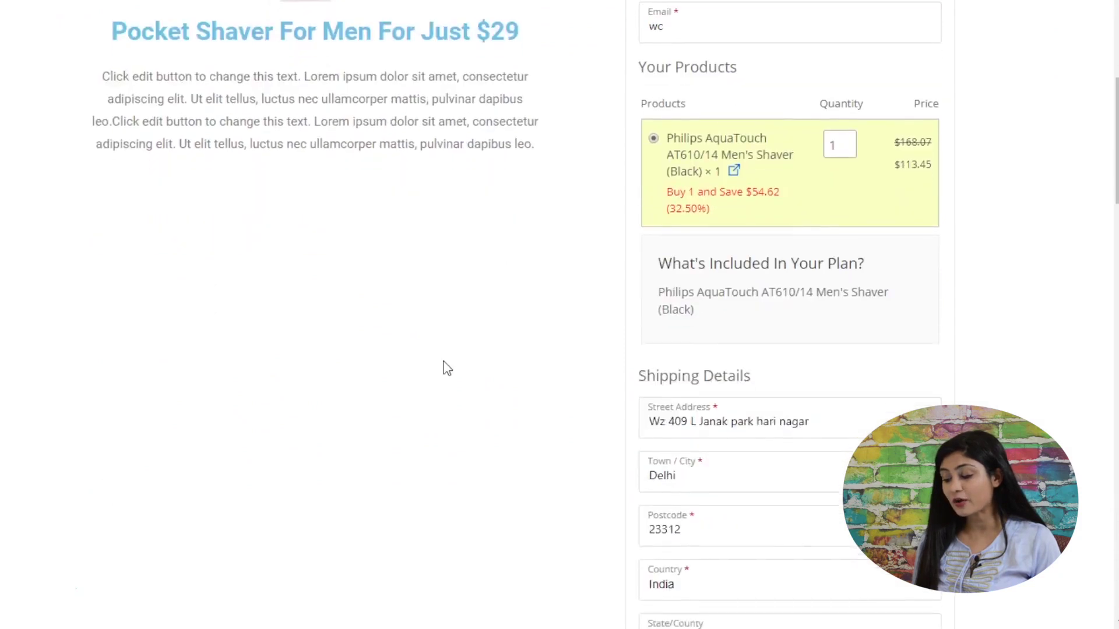
scroll(445, 367, down, 8)
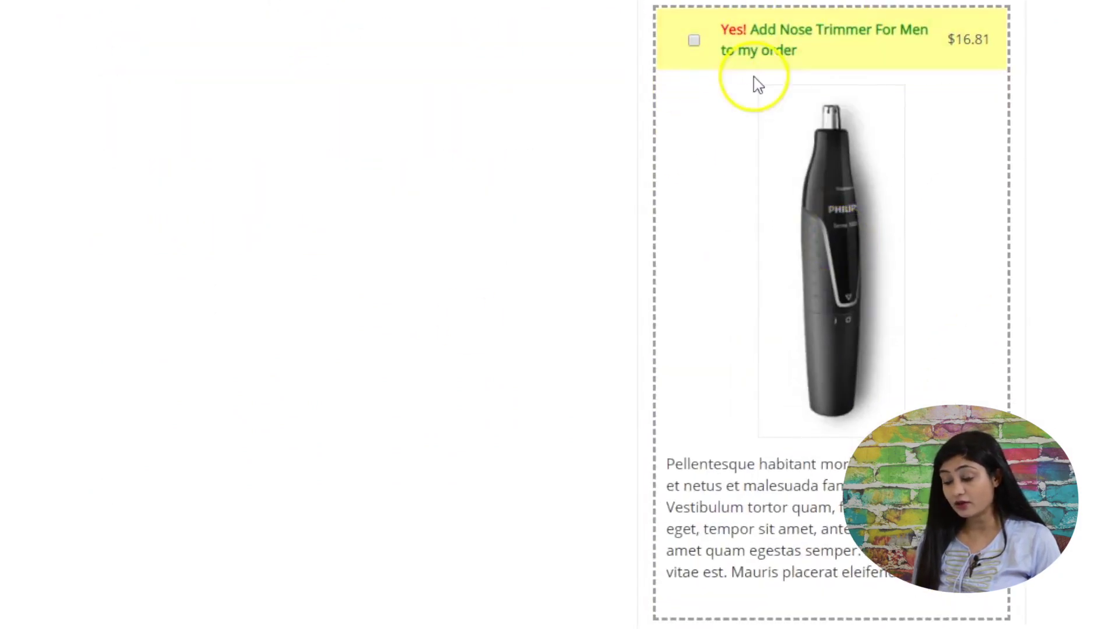
scroll(495, 392, down, 7)
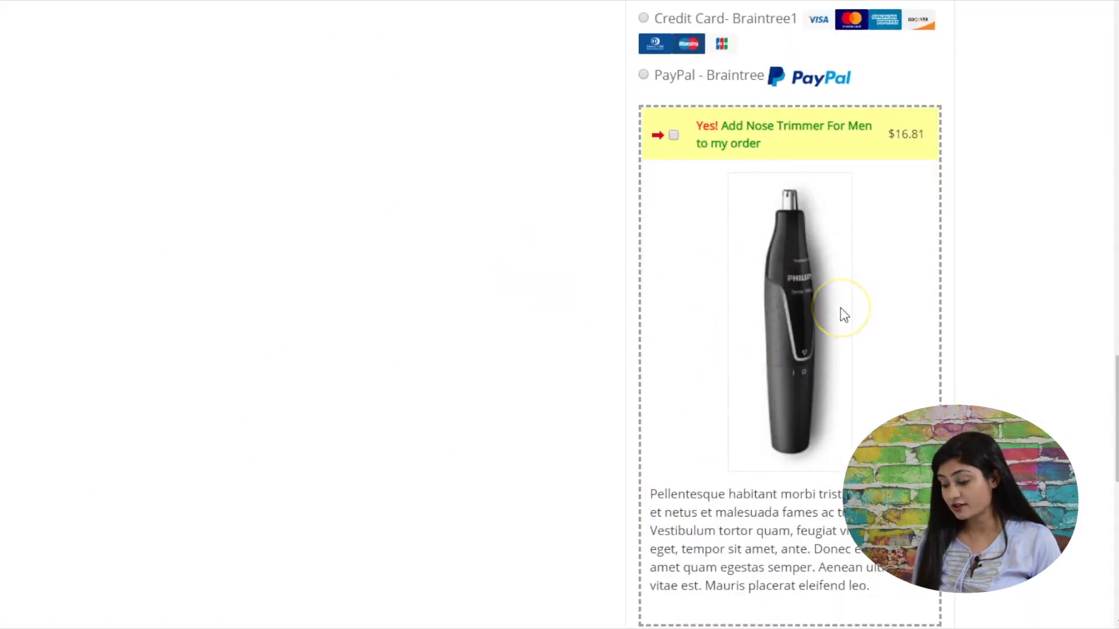
click(674, 136)
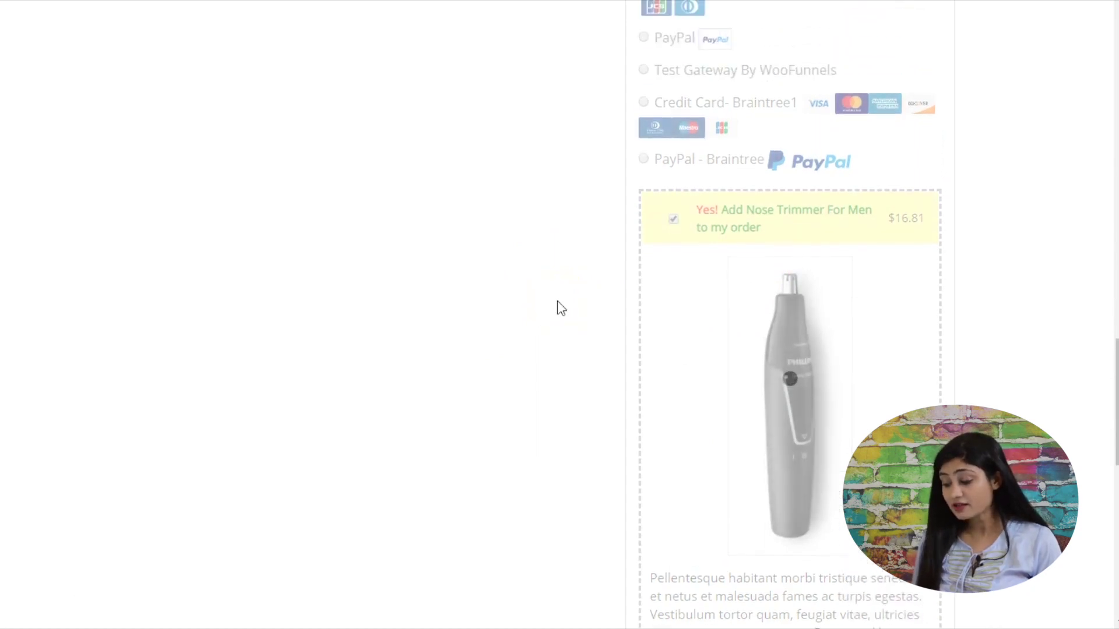
- Check the Order Summary's product lines, subtotal and total with the nose trimmer added to the order
scroll(557, 301, up, 10)
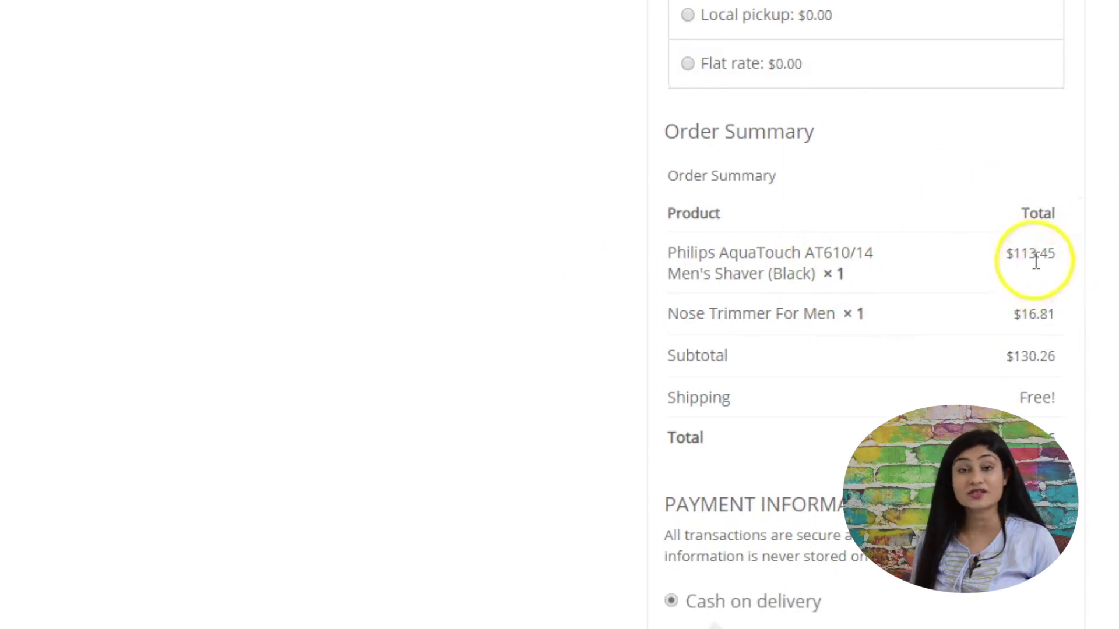
scroll(1052, 291, up, 1)
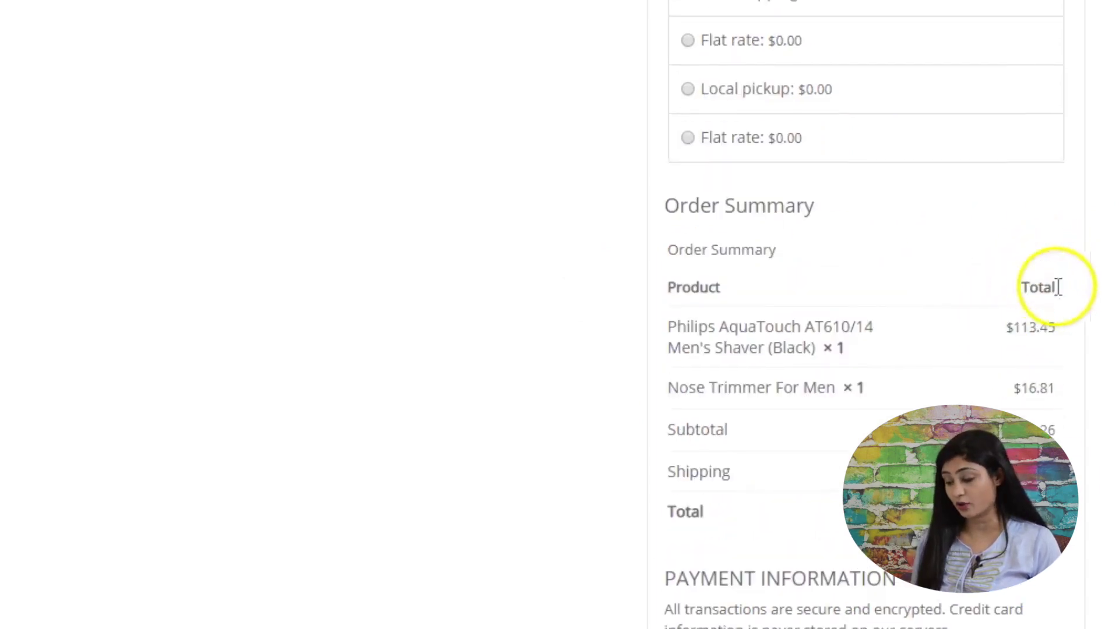
scroll(1025, 574, up, 4)
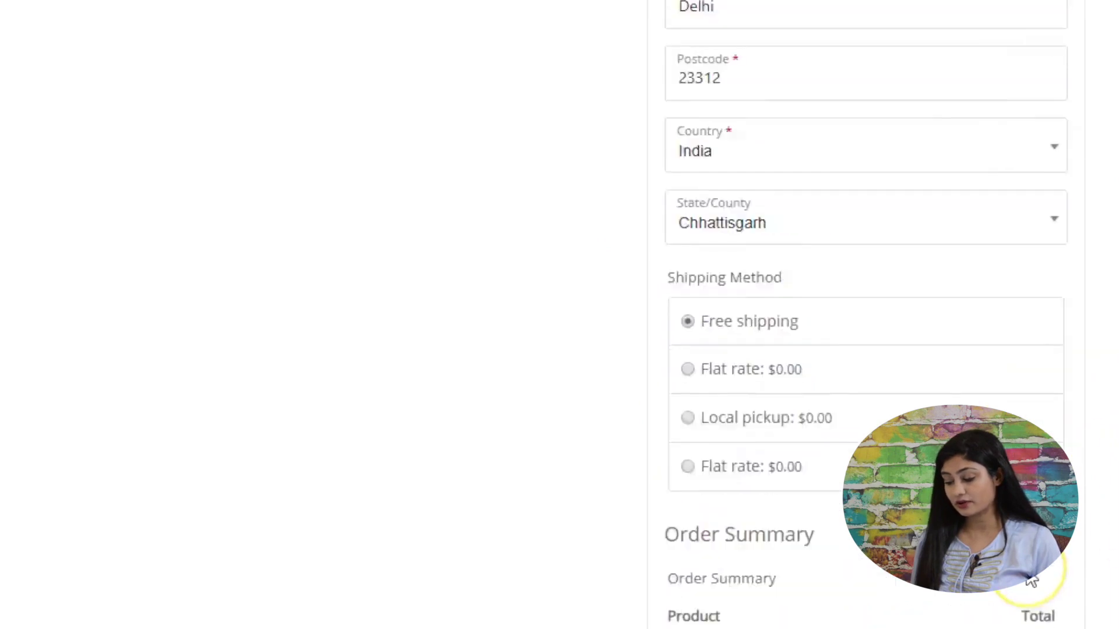
scroll(1025, 574, down, 15)
scroll(1025, 574, up, 1)
scroll(790, 315, up, 4)
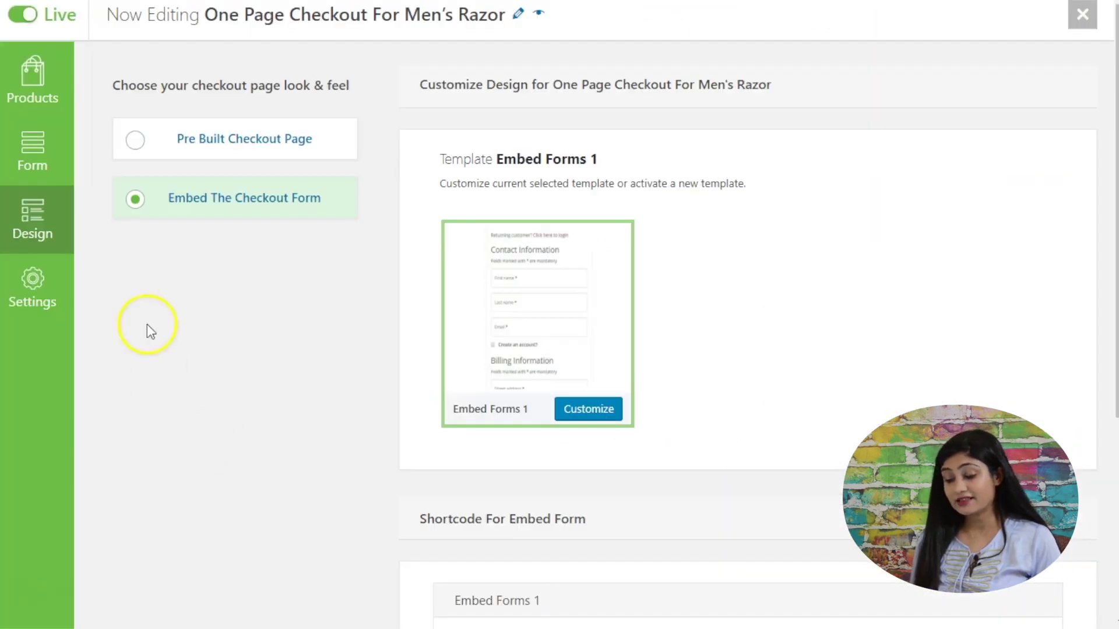
- Open the razor checkout page's settings and review the Coupons and Product Selection options
click(24, 297)
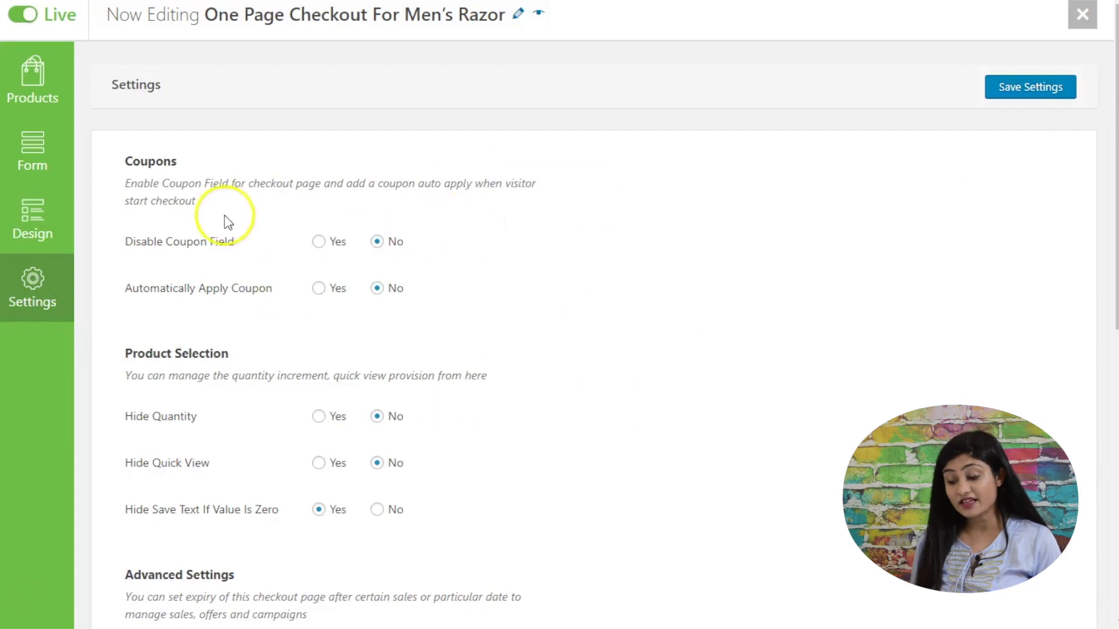
scroll(228, 223, down, 2)
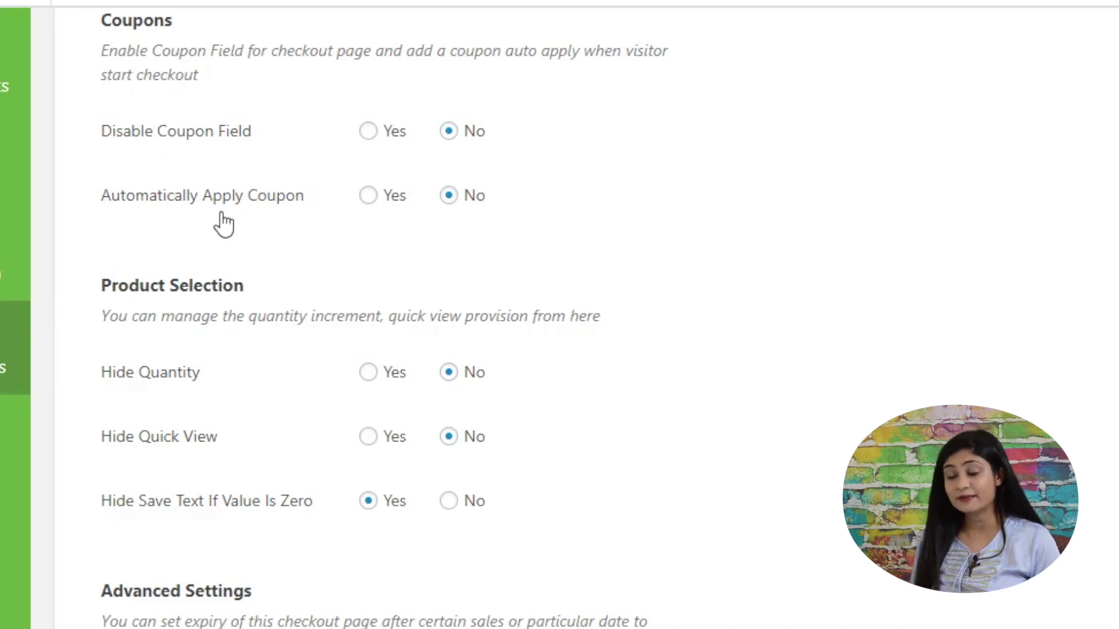
scroll(224, 223, down, 2)
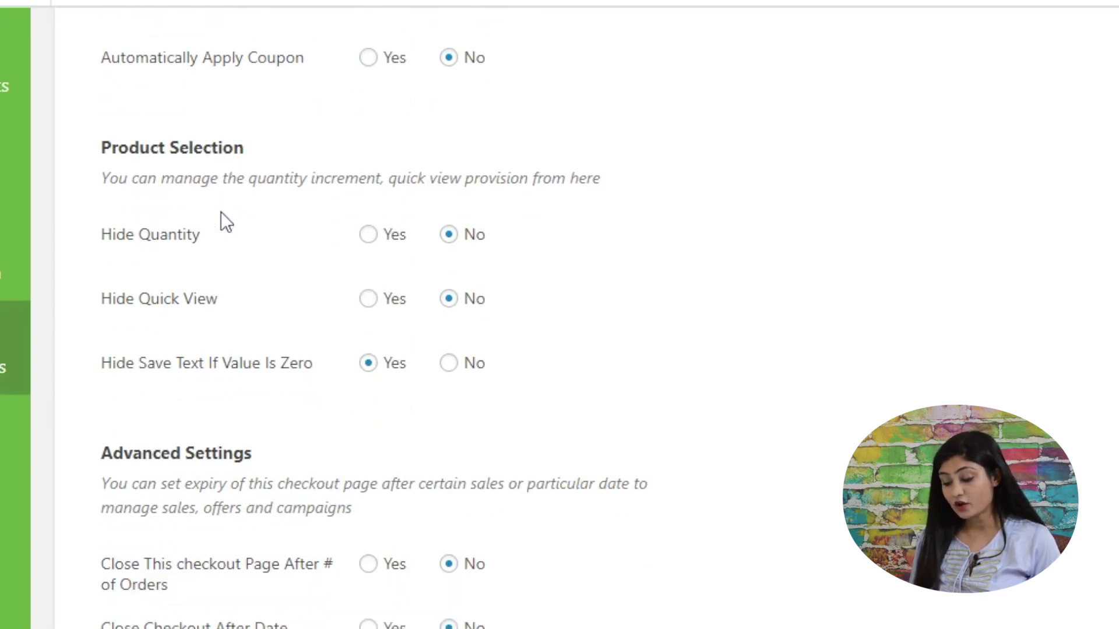
click(344, 181)
click(803, 328)
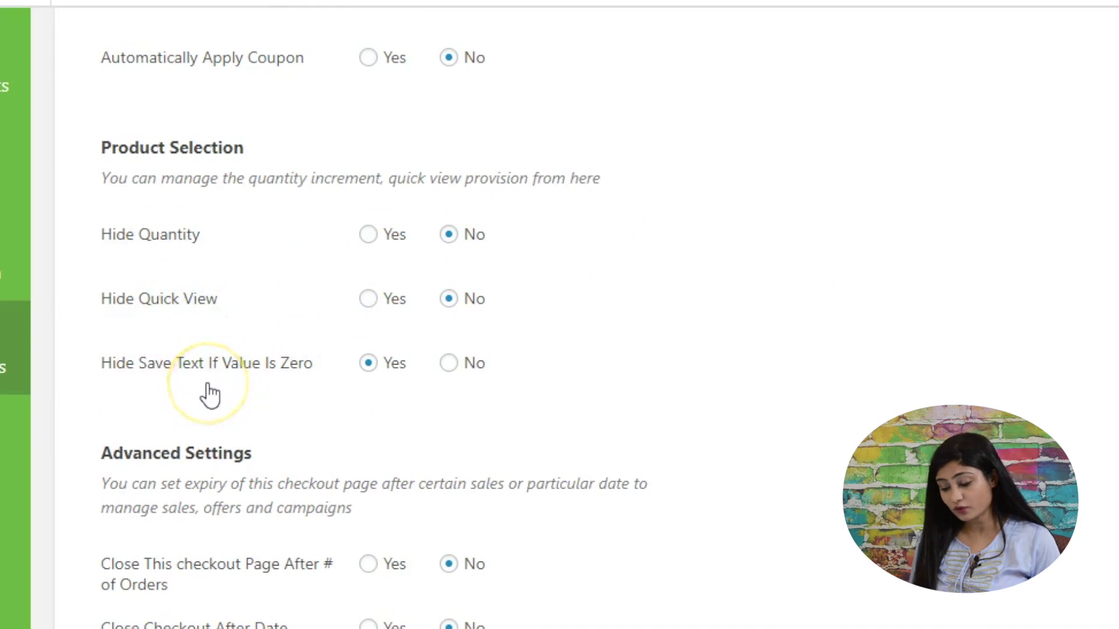
- Inspect the fields for closing checkout after a number of orders and after a date, returning both options to No
scroll(260, 387, down, 4)
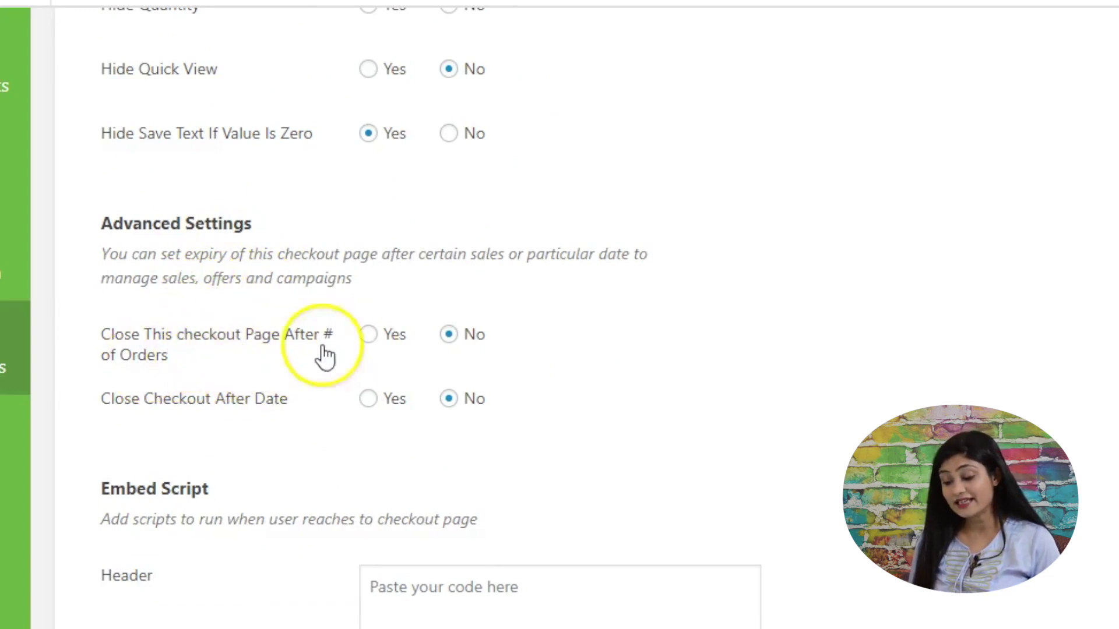
click(367, 335)
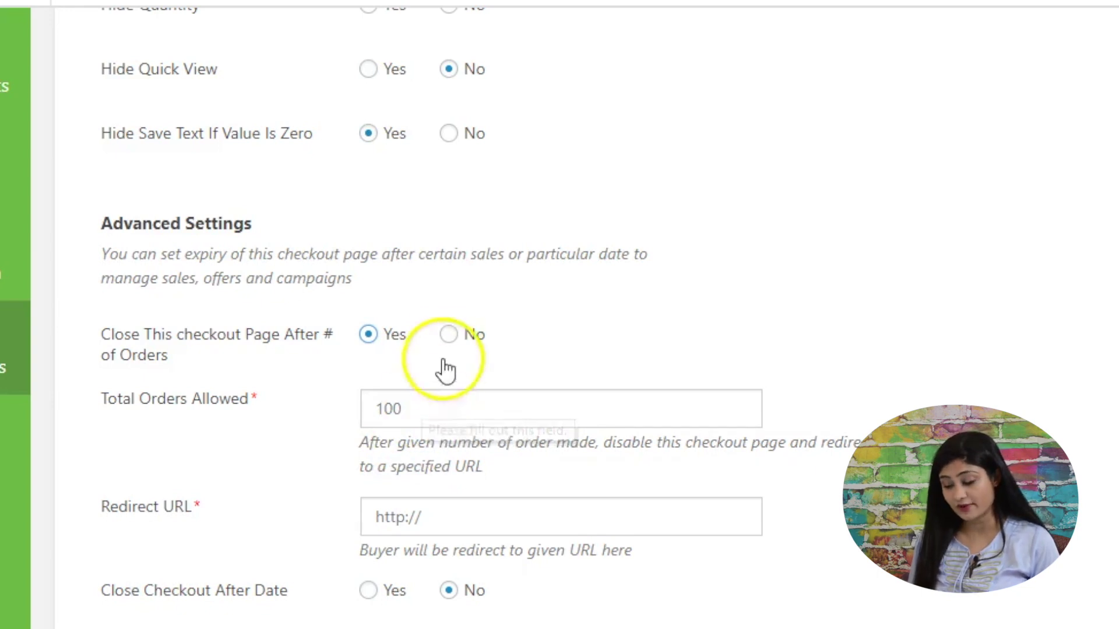
click(449, 336)
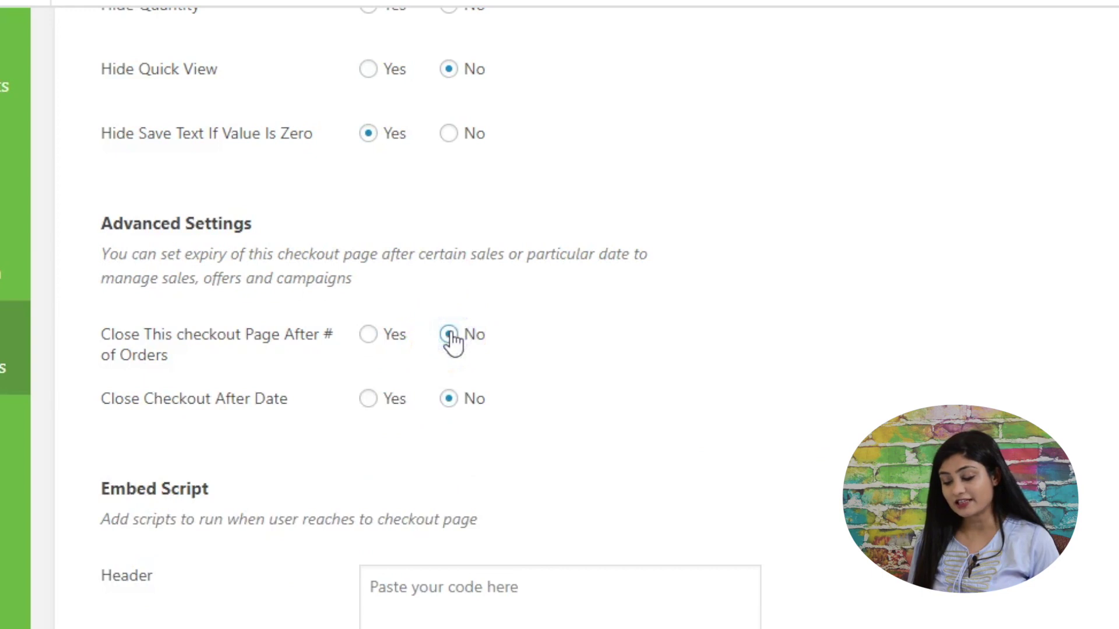
click(369, 401)
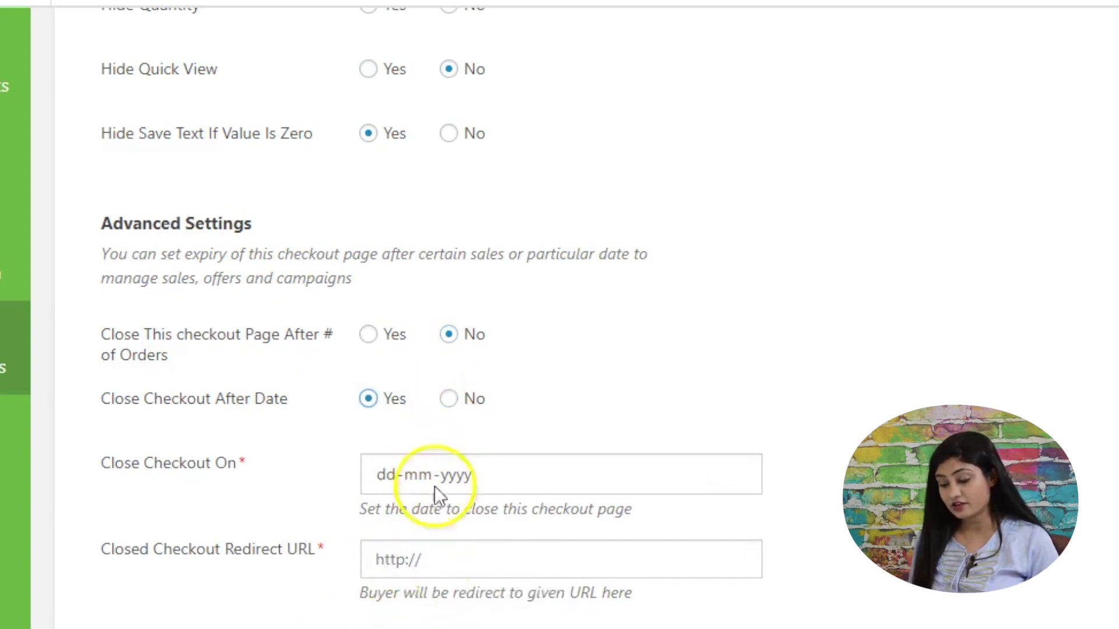
click(454, 400)
- Review the Embed Script section's header and footer code fields beneath the Advanced Settings
scroll(593, 382, down, 4)
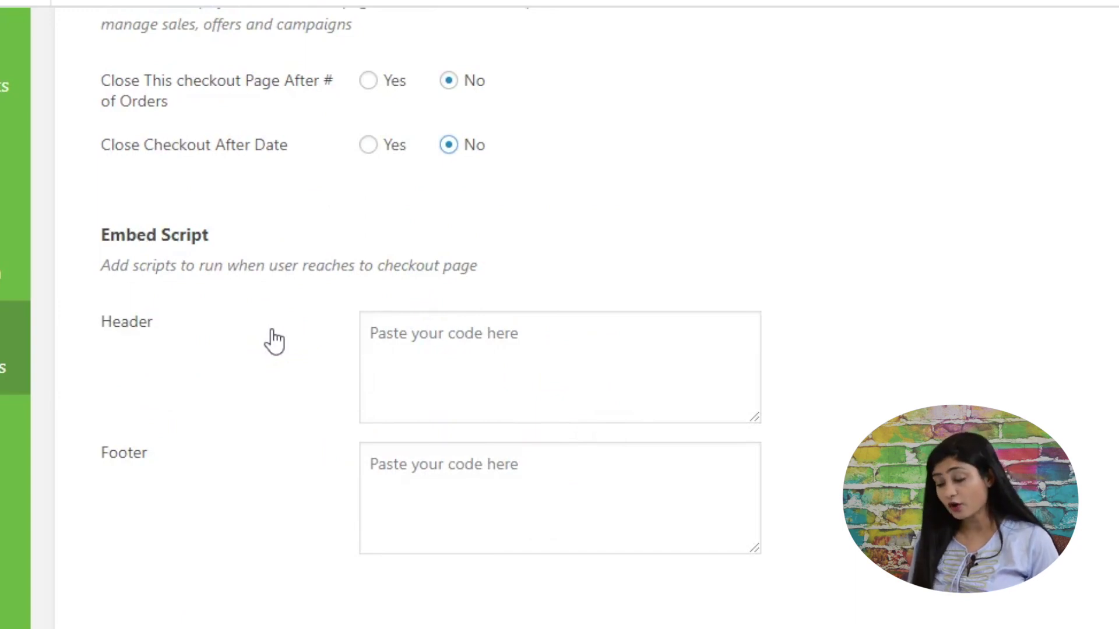
scroll(437, 362, up, 2)
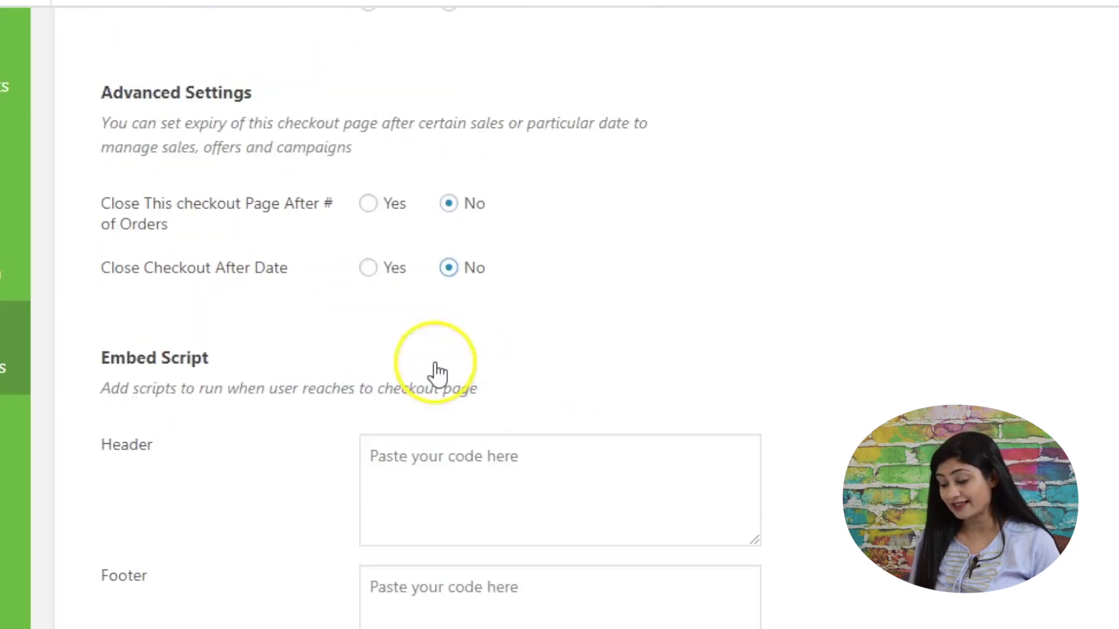
scroll(436, 363, down, 2)
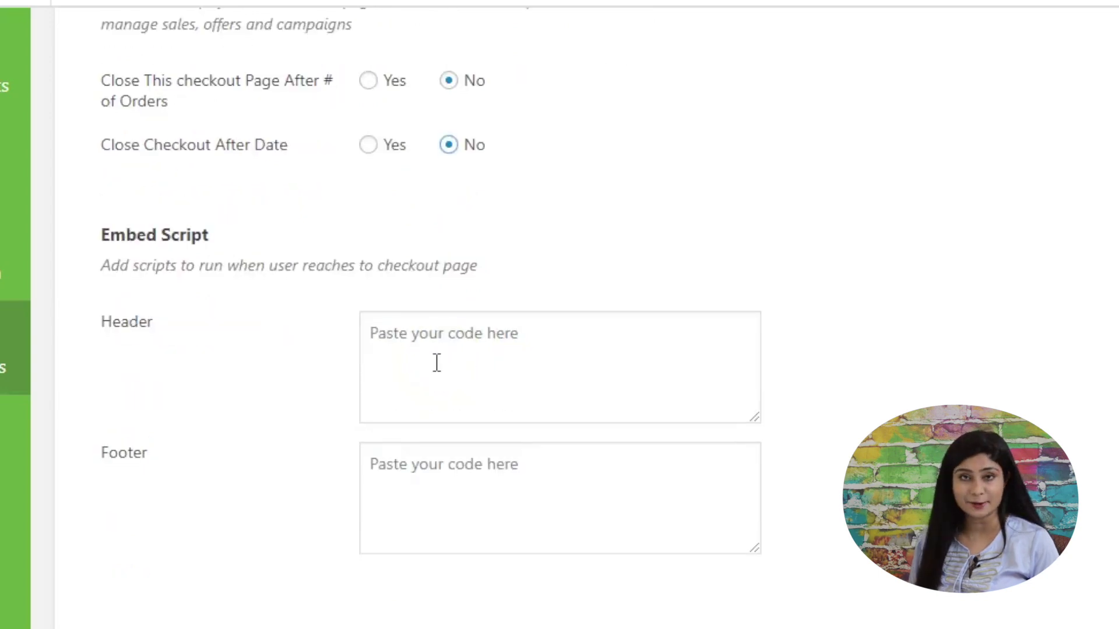